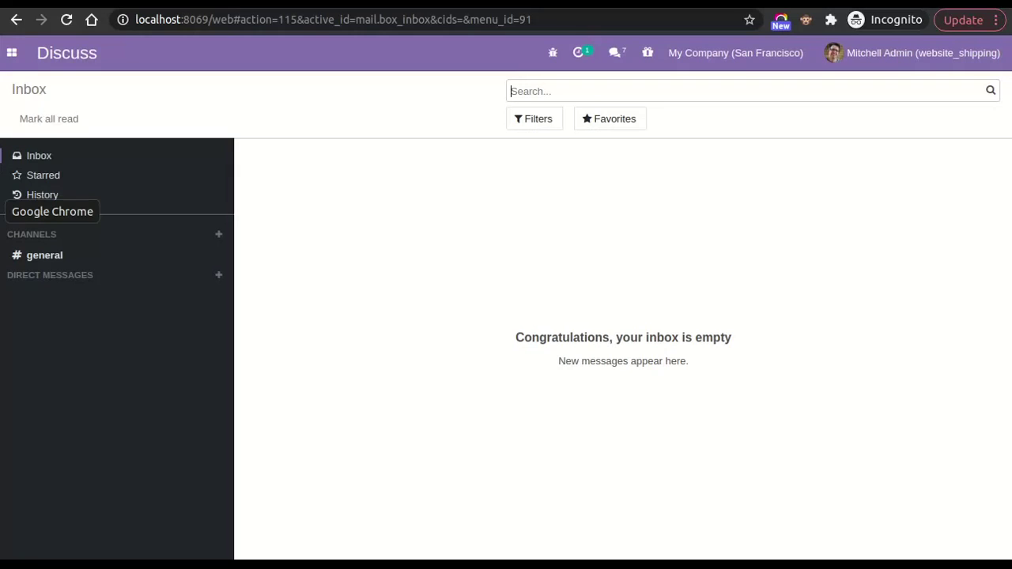
- Open Inventory's Shipping Methods list and view The Poste's weight- and price-based pricing rules
click(12, 52)
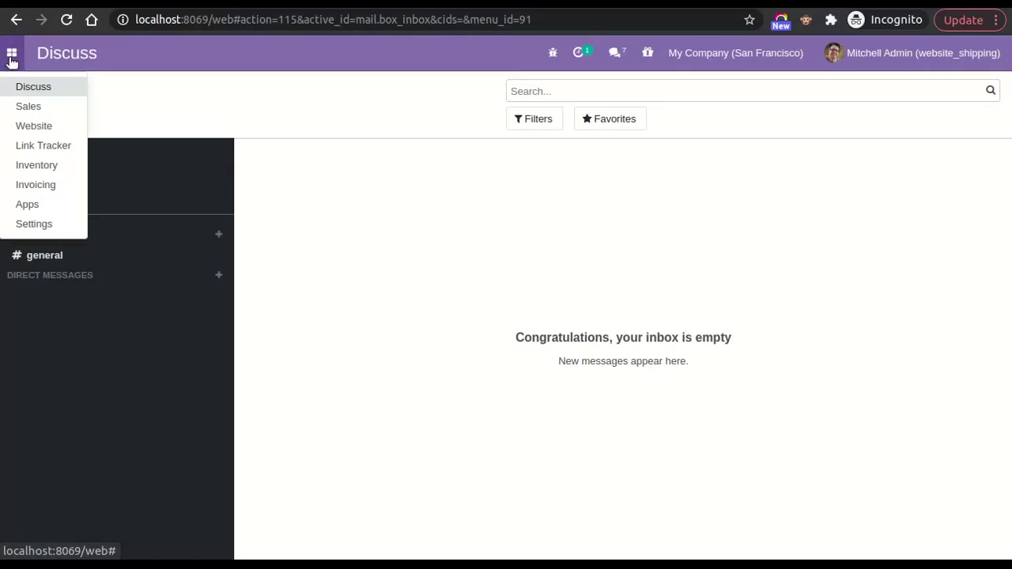
click(23, 165)
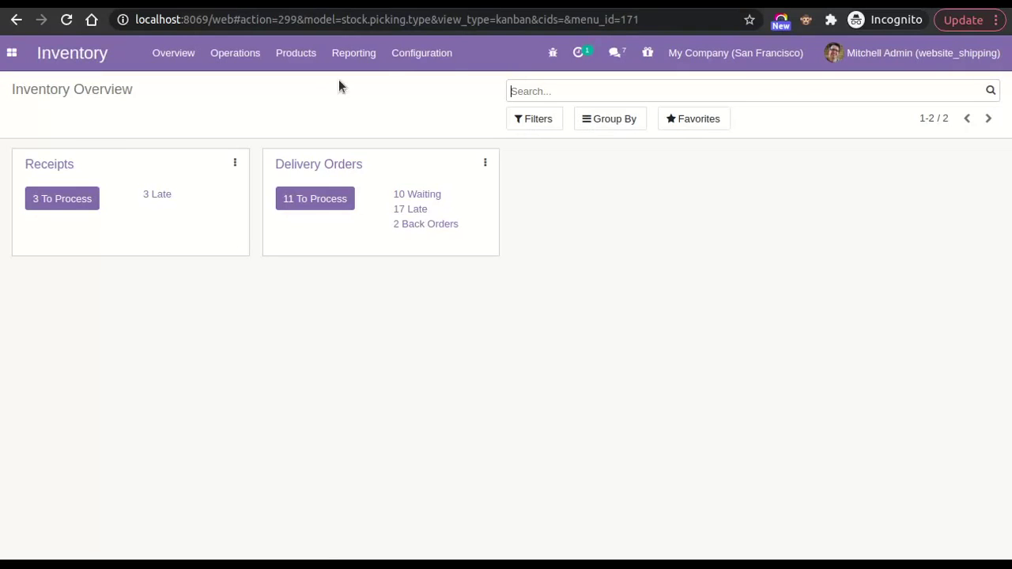
click(408, 57)
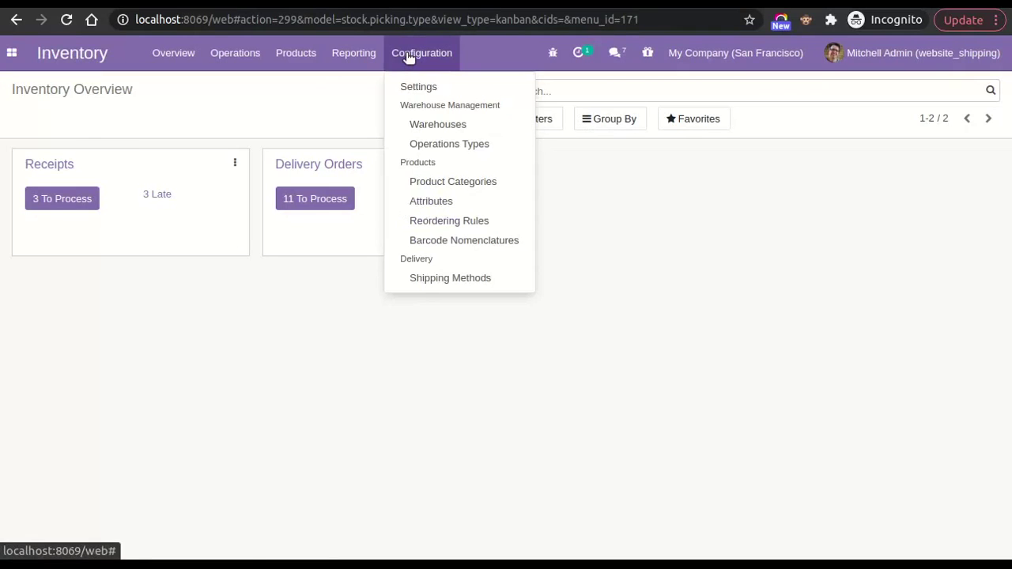
click(435, 277)
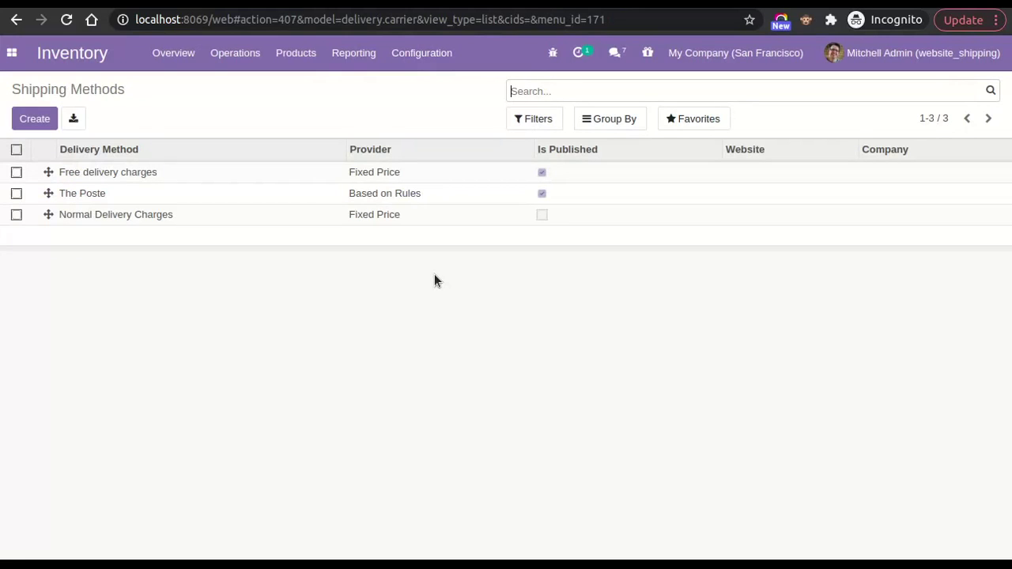
click(320, 202)
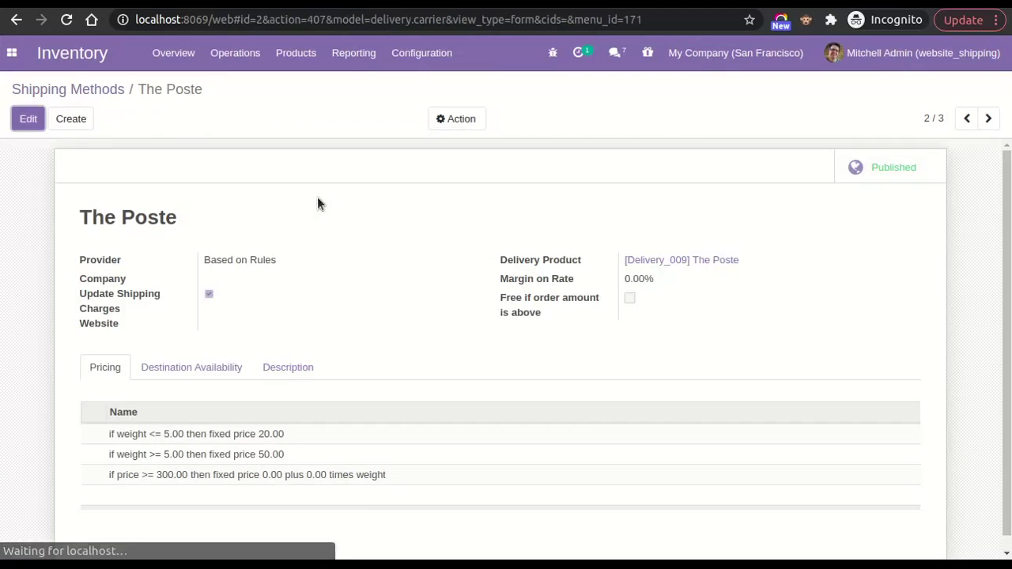
click(27, 118)
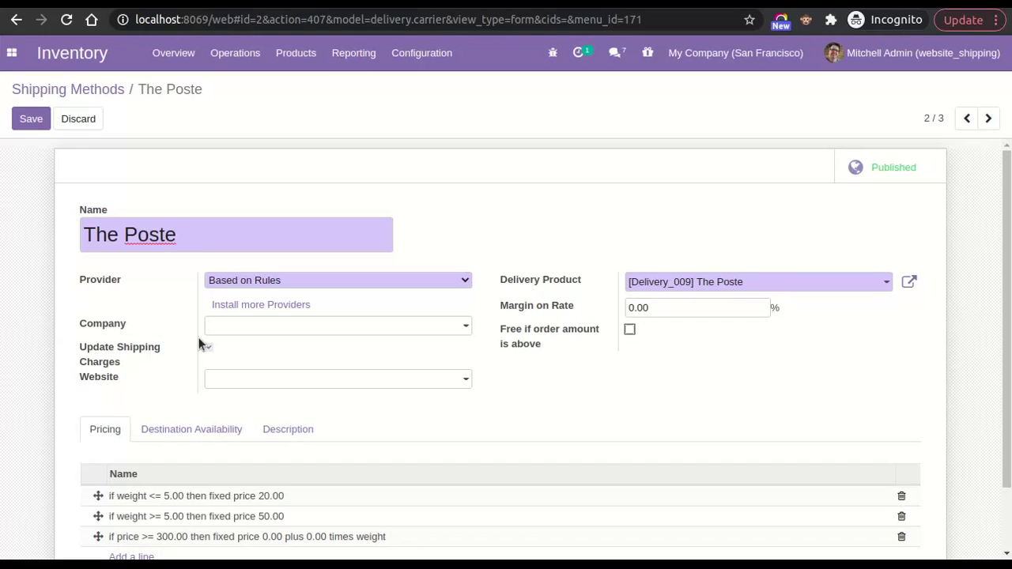
click(41, 120)
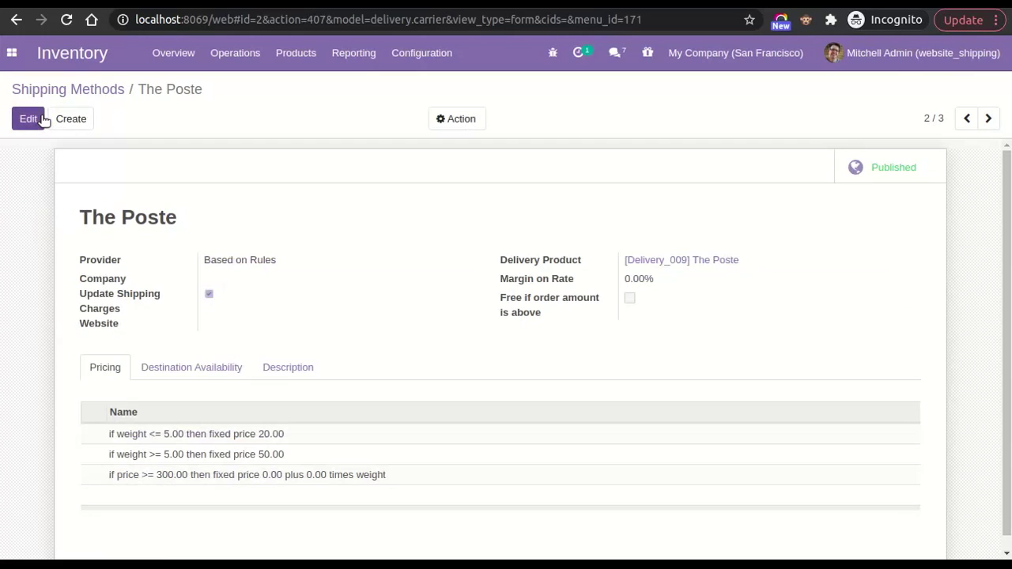
click(78, 97)
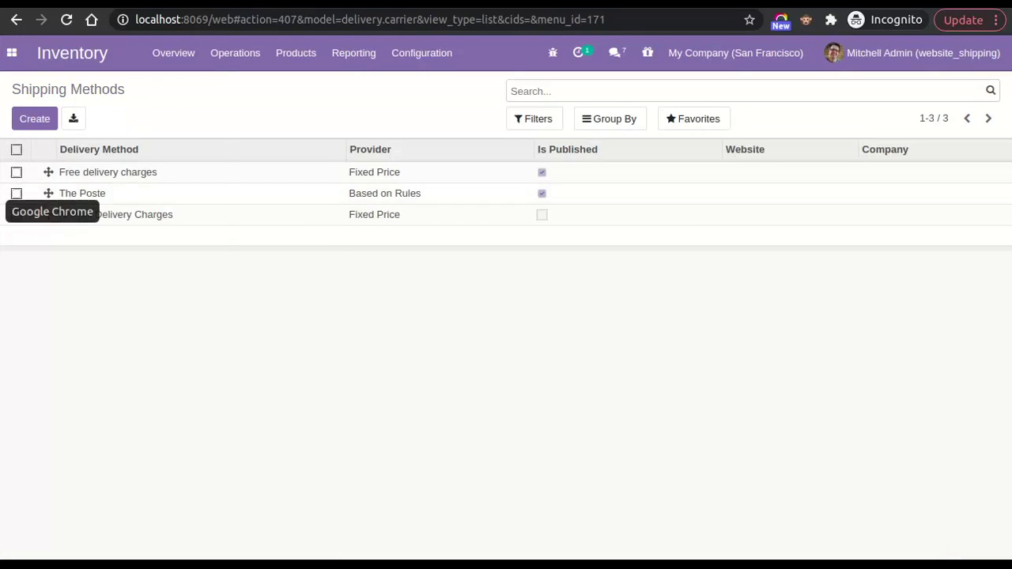
- Switch to the website window and sign in with the portal user's login and password
click(15, 209)
click(85, 355)
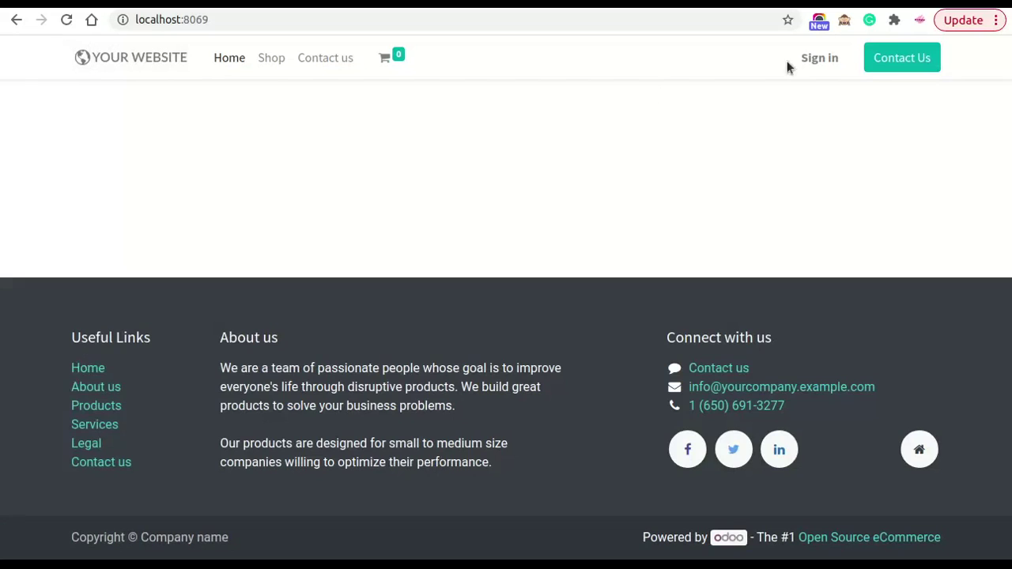
click(819, 58)
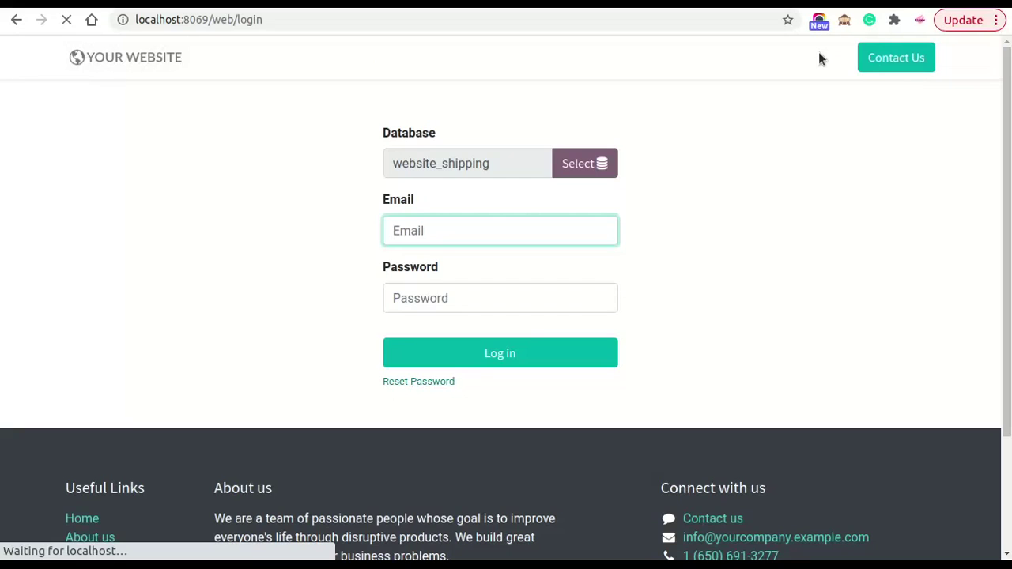
text(portal)
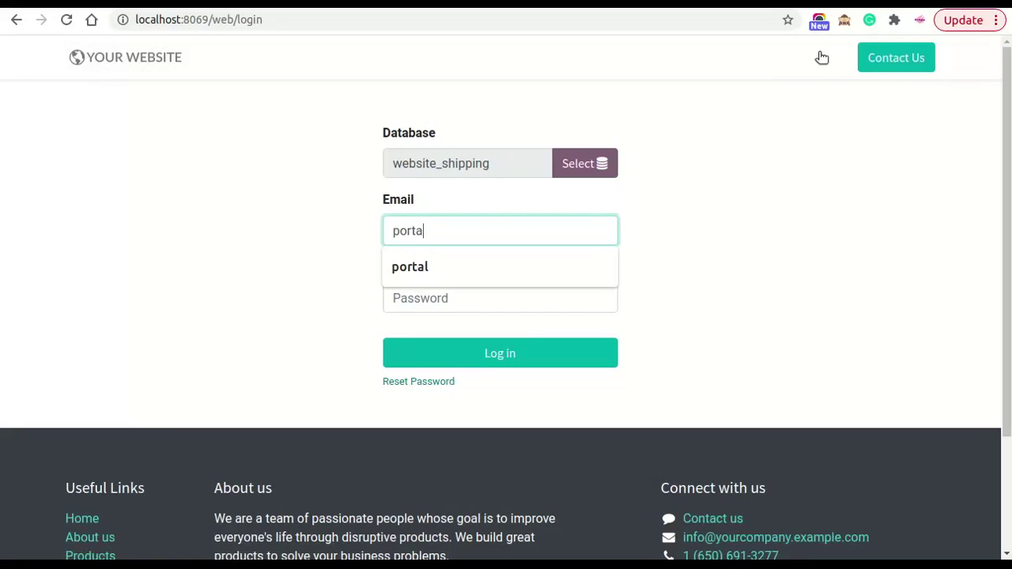
key(Tab)
text(portal)
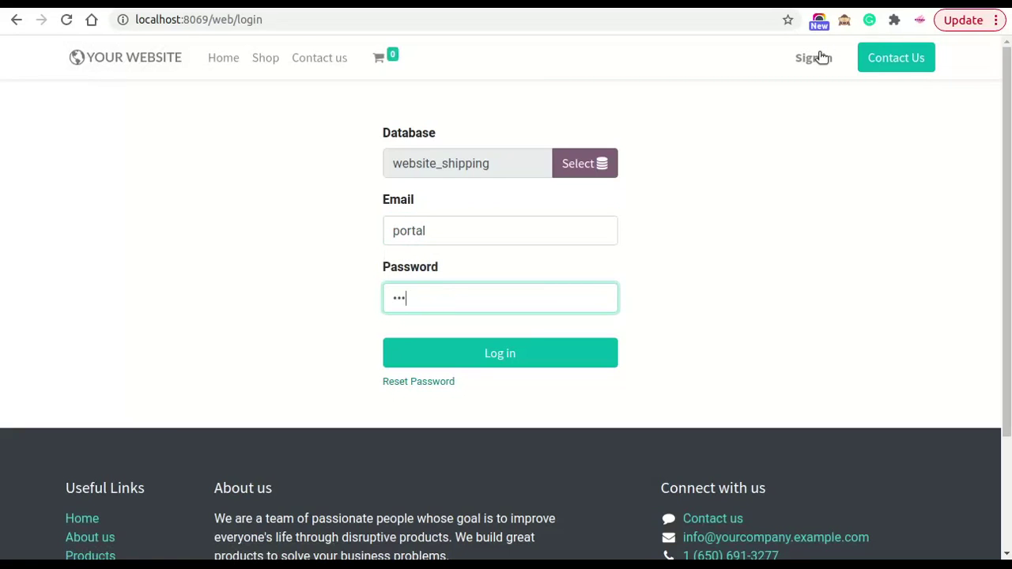
key(Return)
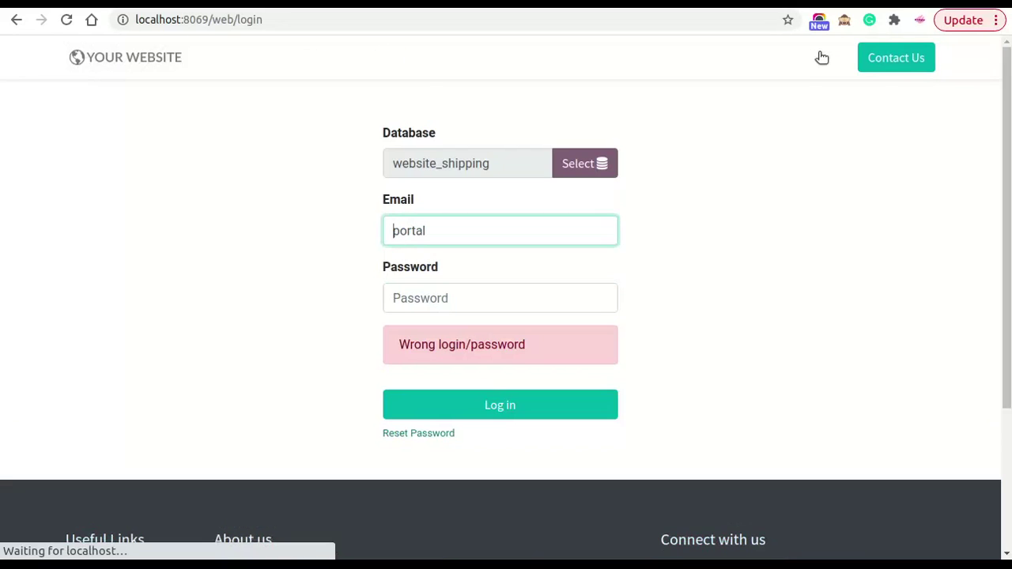
click(599, 298)
text(p)
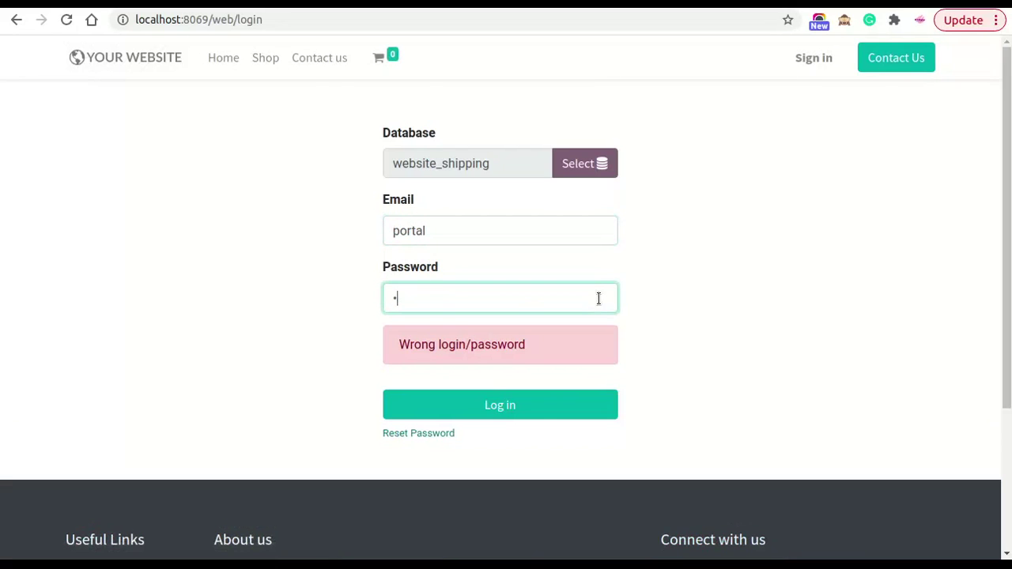
click(537, 410)
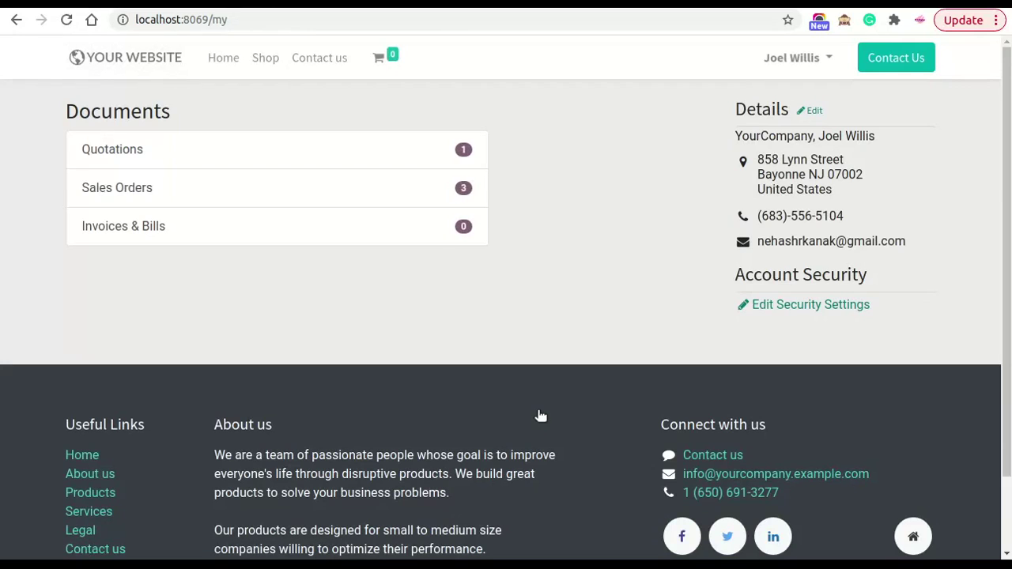
- From the Shop, add one Cabinet with Doors at ₹14.00 to the cart
click(266, 65)
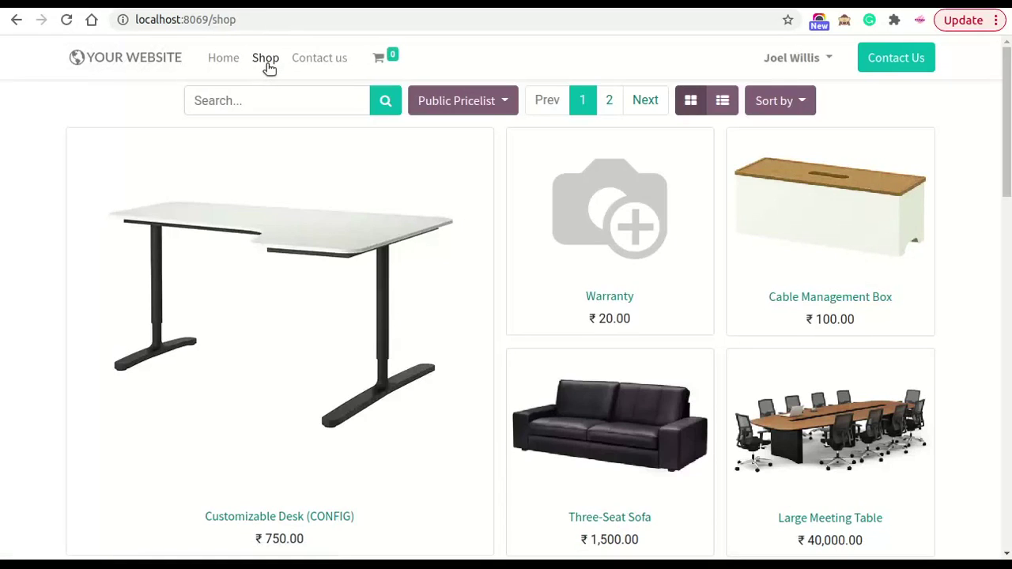
scroll(609, 276, down, 5)
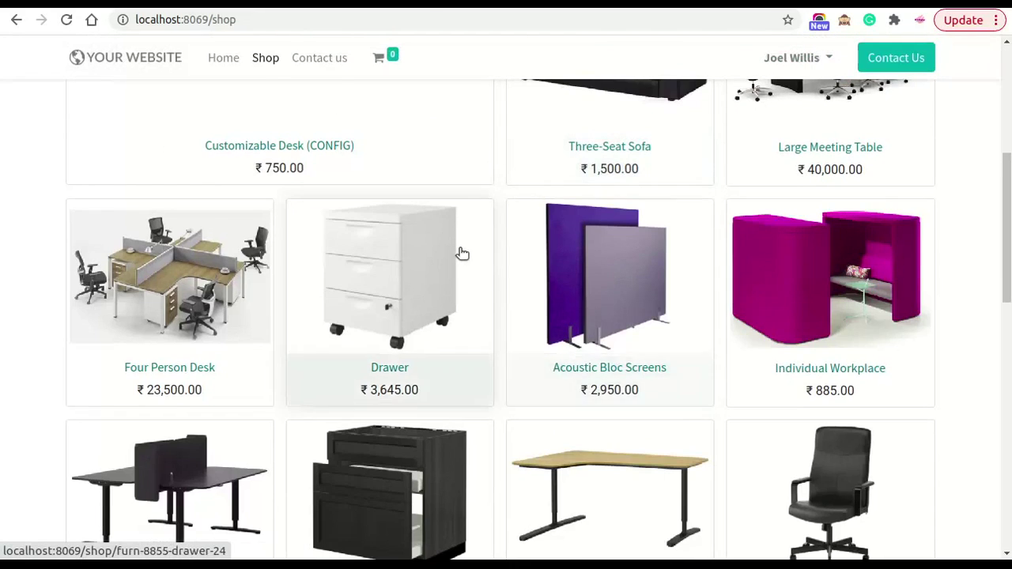
scroll(461, 253, up, 3)
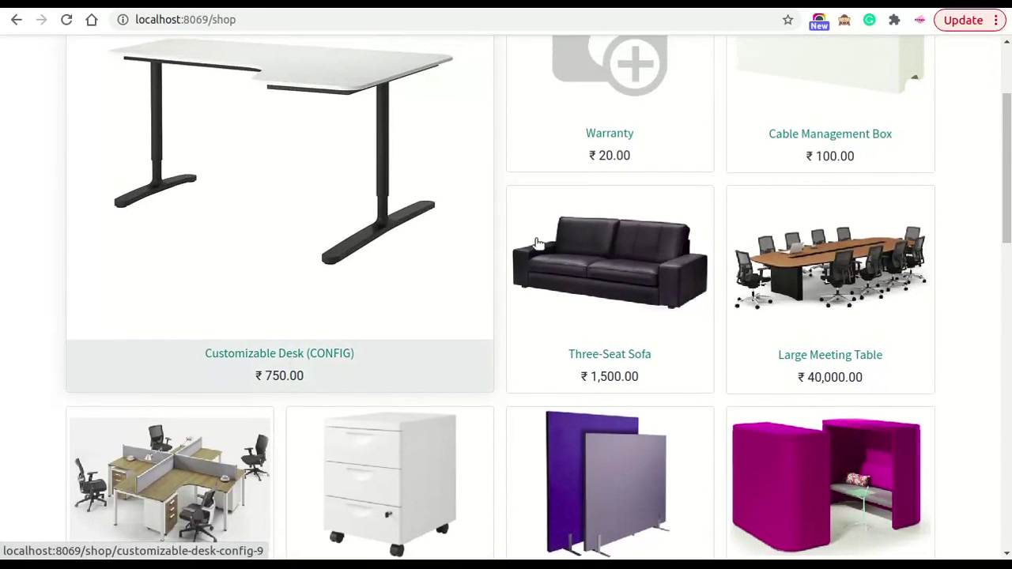
scroll(697, 372, down, 9)
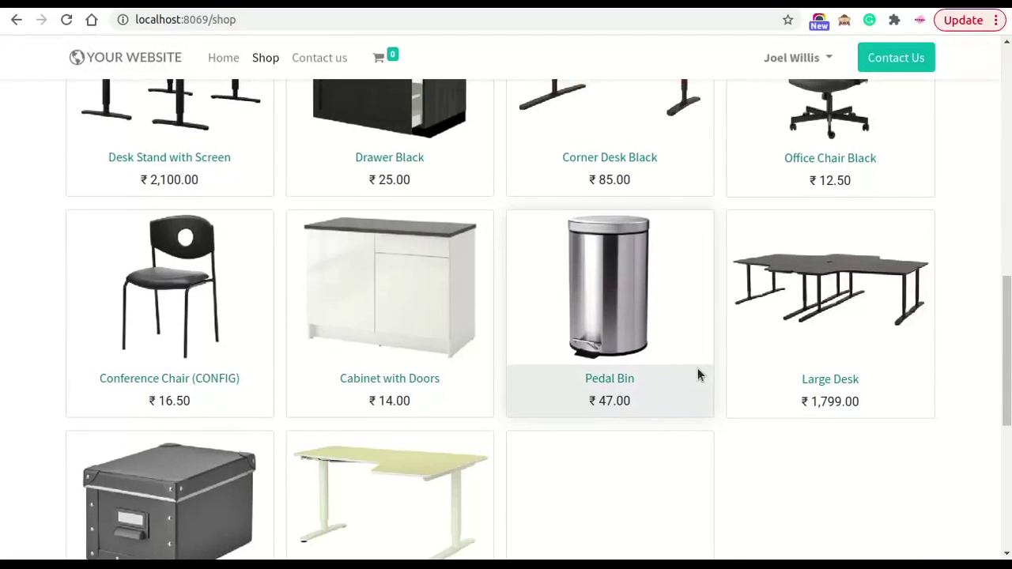
click(429, 383)
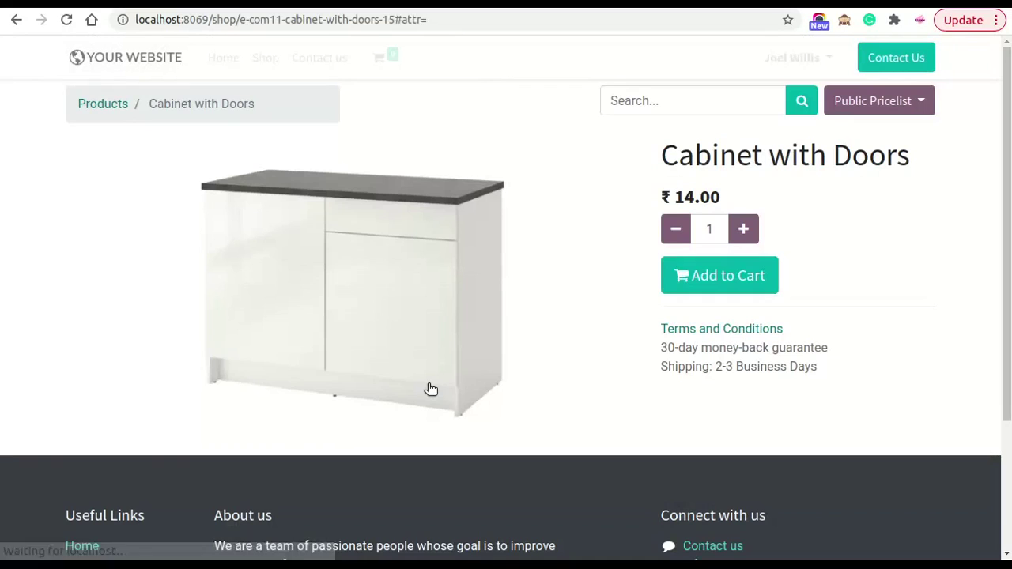
click(703, 277)
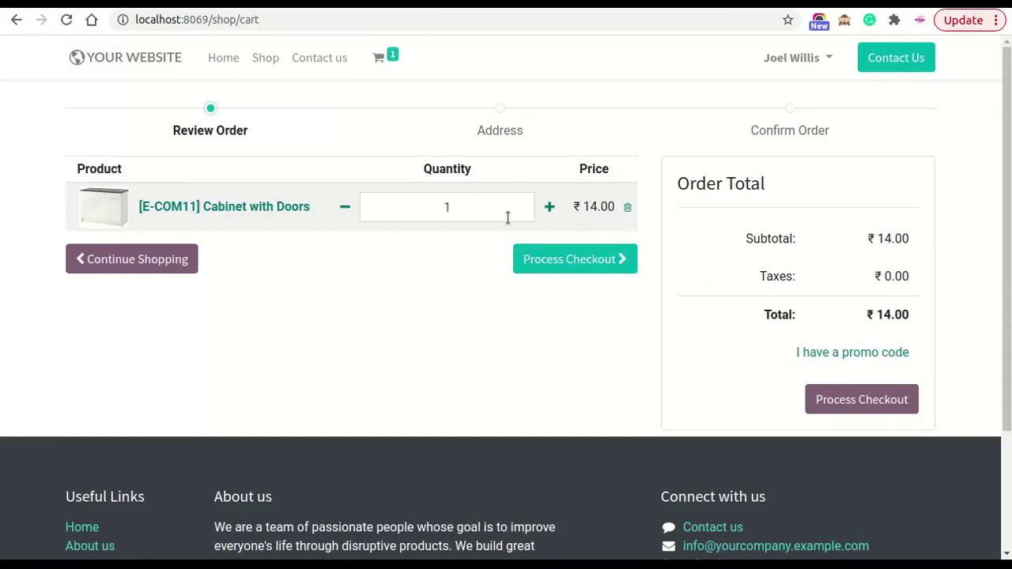
- Check out with The Poste delivery, bringing the total to ₹34.00, and place the order
click(557, 272)
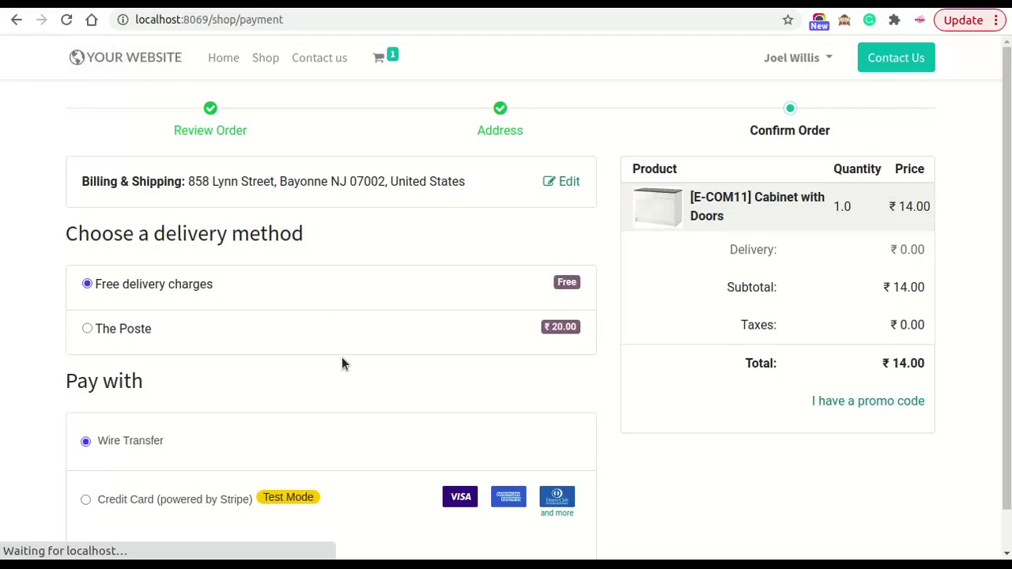
scroll(342, 357, down, 1)
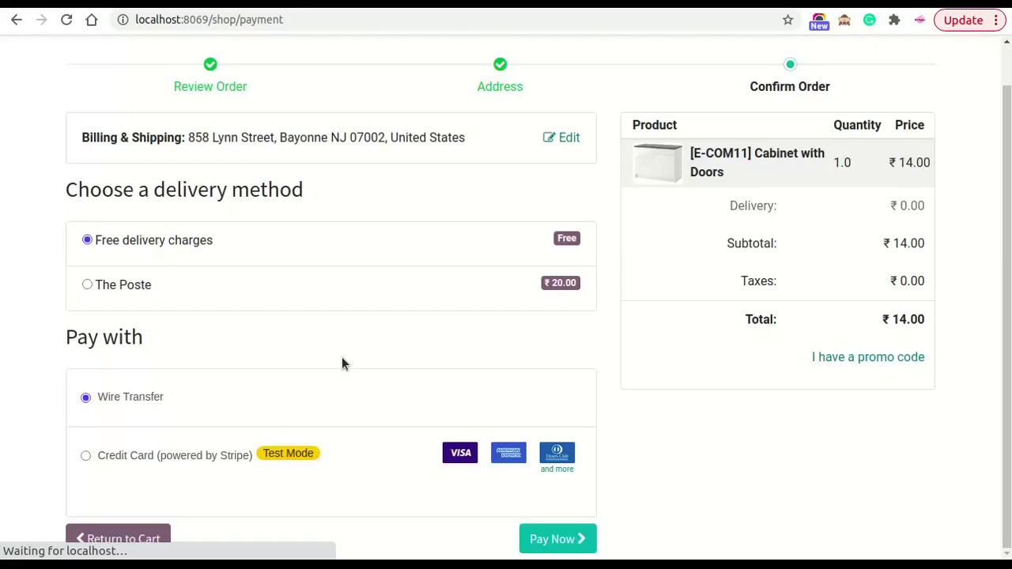
click(230, 301)
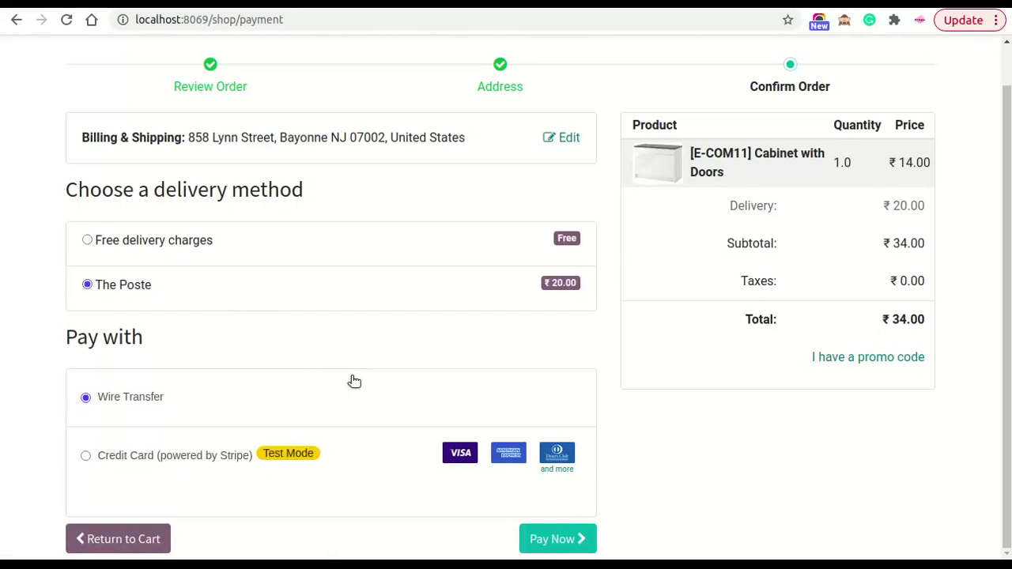
click(553, 540)
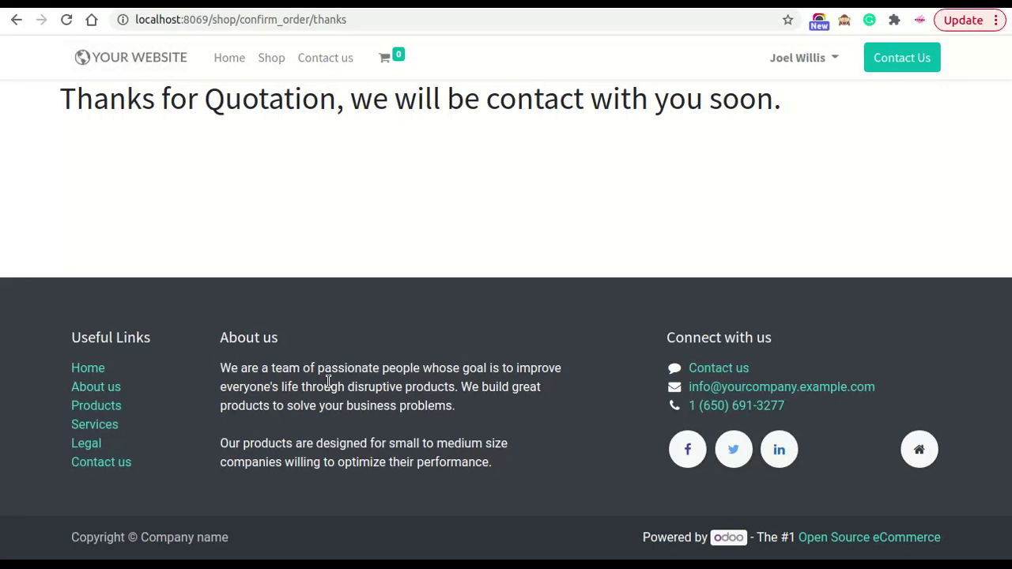
key(alt+Tab)
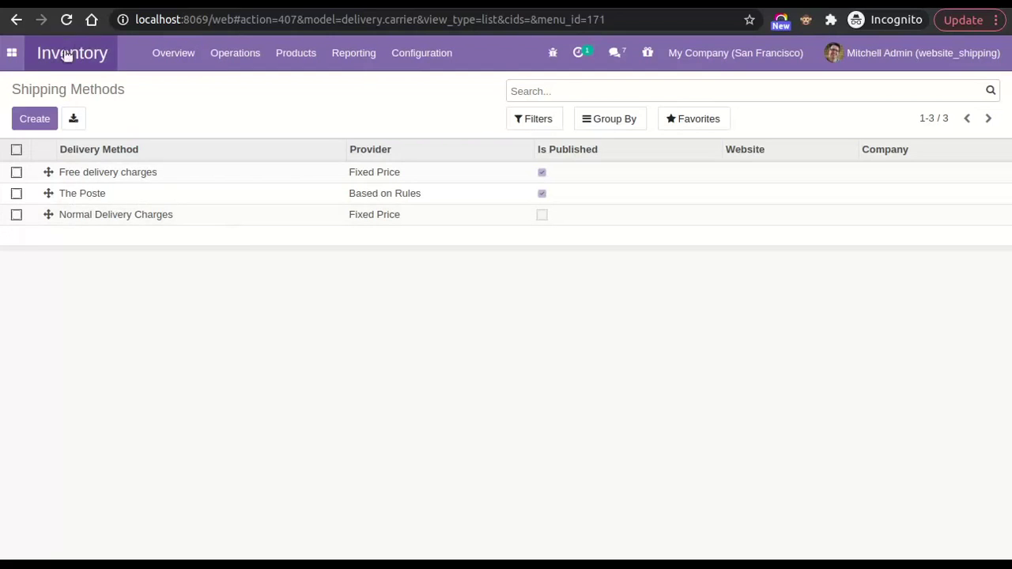
- In Sales, remove the My Quotations filter to list all 48 quotations and open S00047
click(12, 55)
click(15, 106)
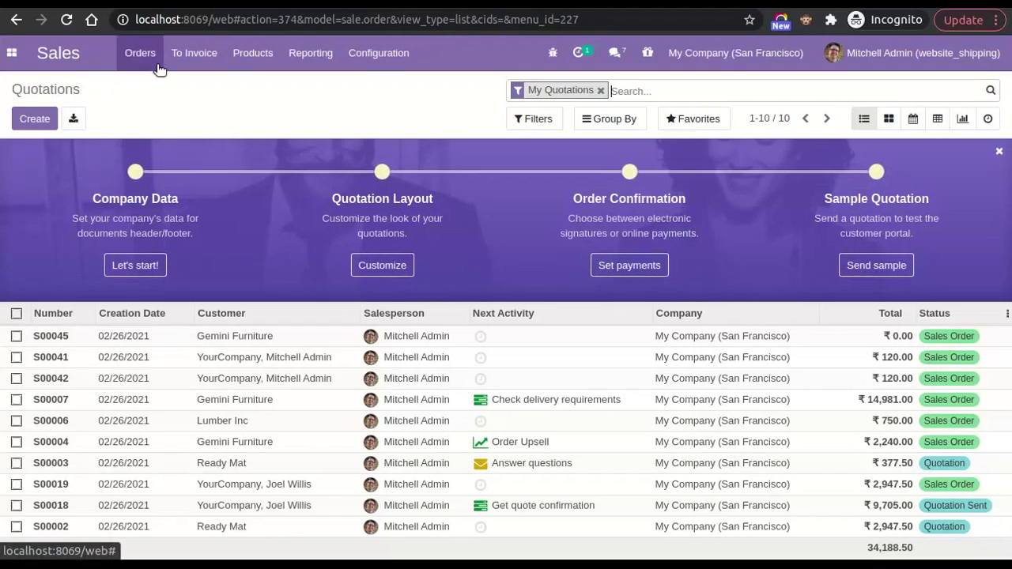
click(602, 93)
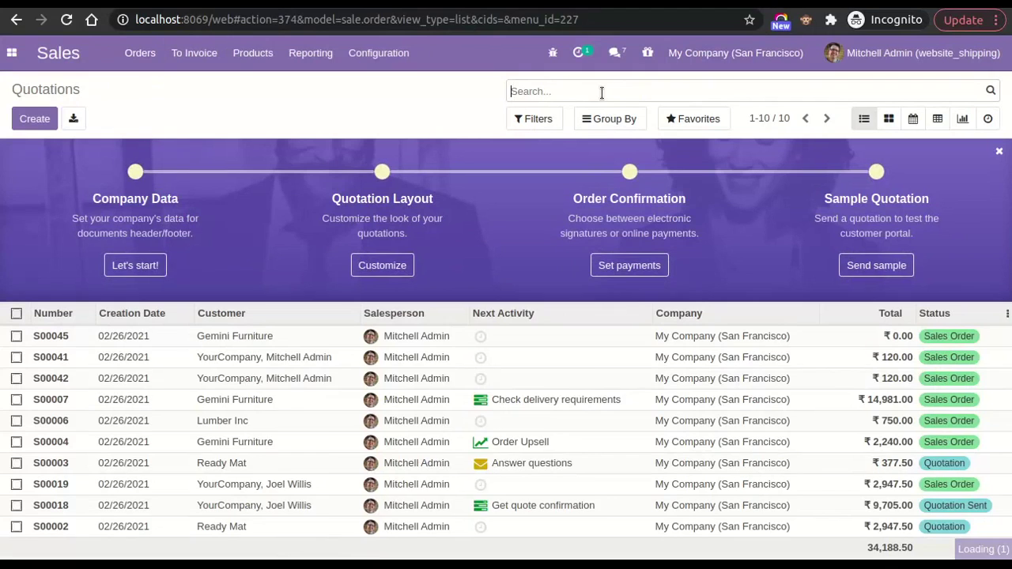
click(513, 338)
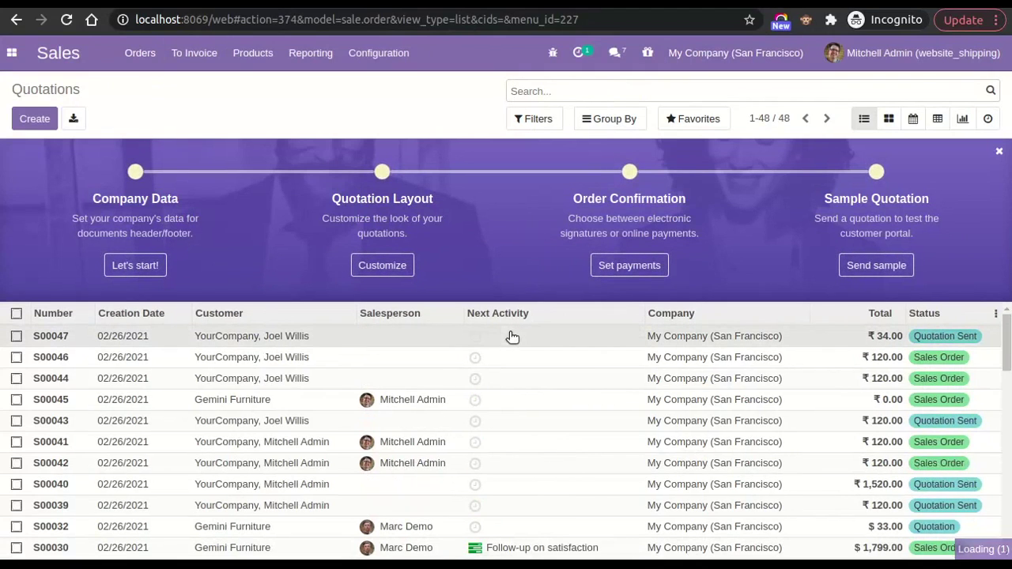
- Review S00047's lines: Cabinet with Doors at 14.00 and The Poste delivery at 20.00
scroll(509, 339, down, 3)
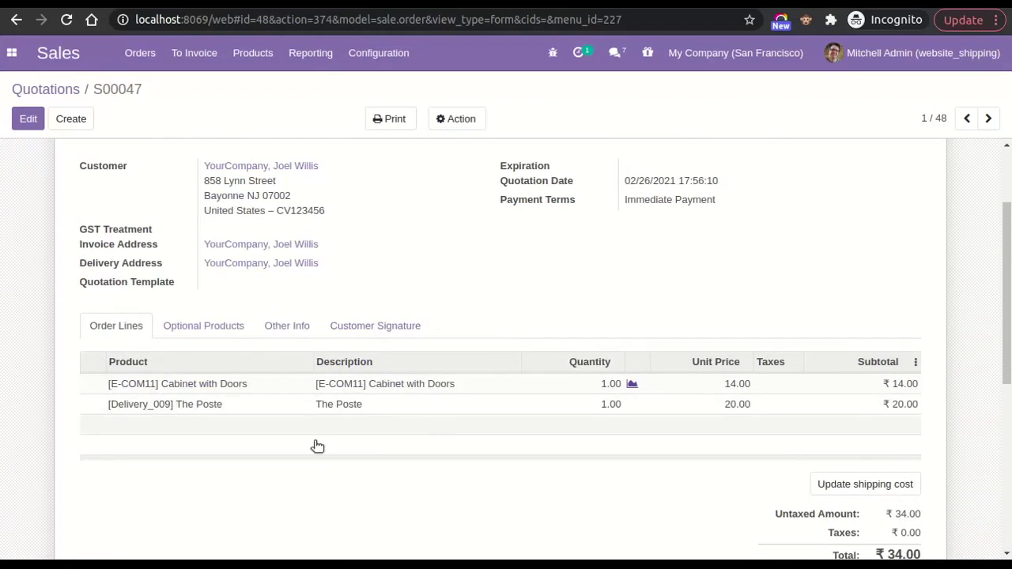
mouse_move(363, 456)
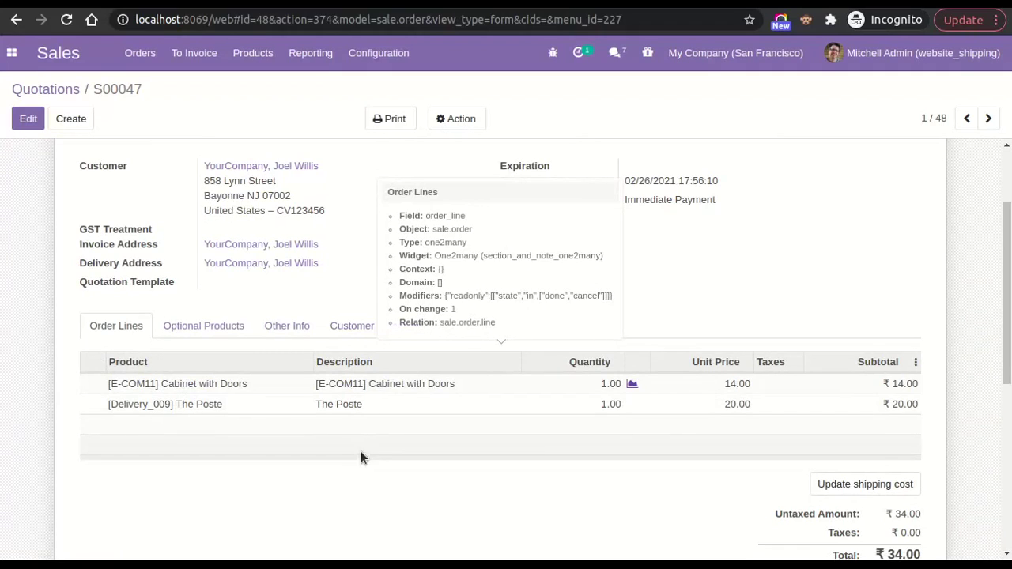
scroll(361, 455, down, 1)
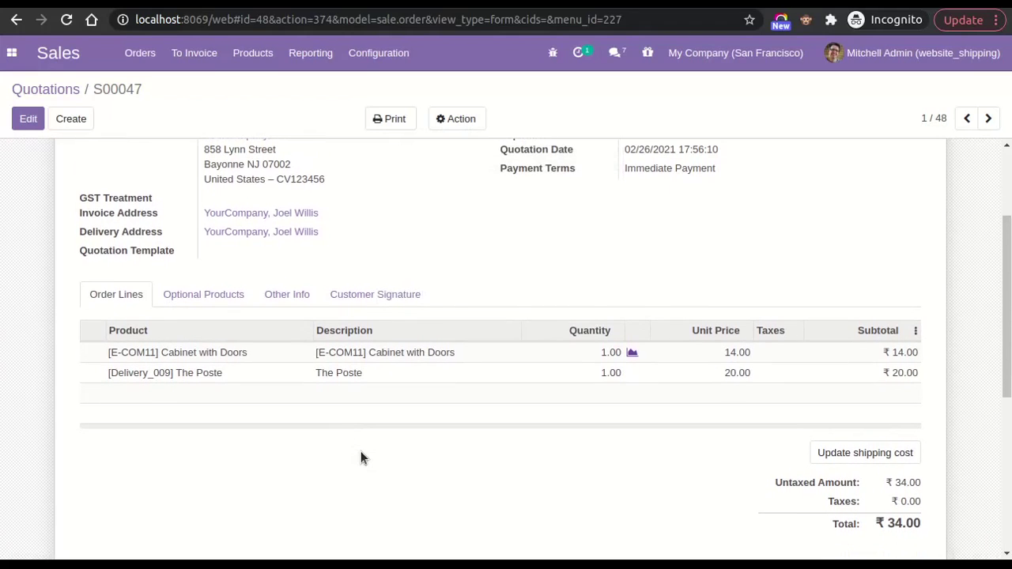
scroll(361, 457, up, 4)
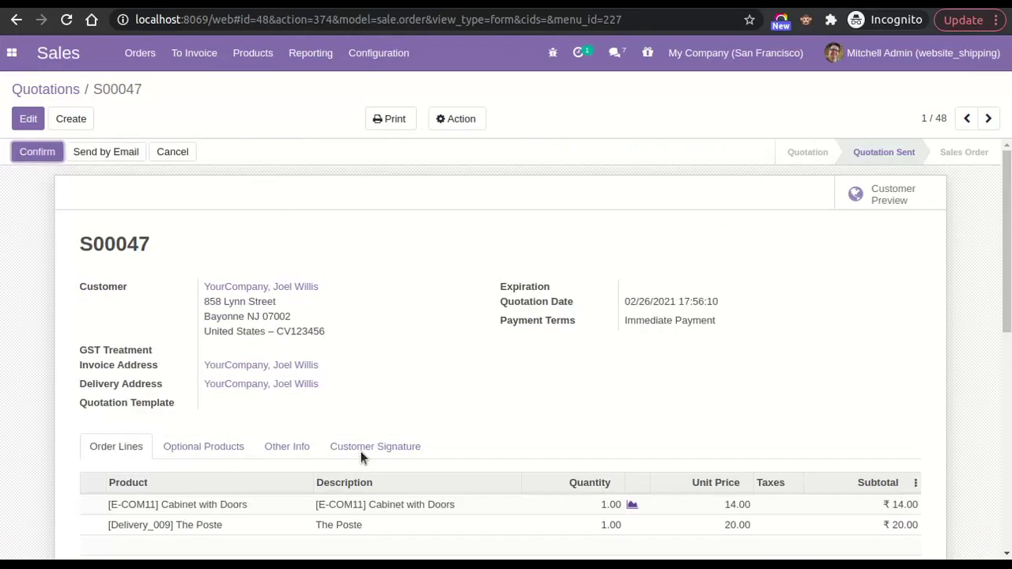
scroll(360, 456, down, 1)
scroll(696, 498, down, 2)
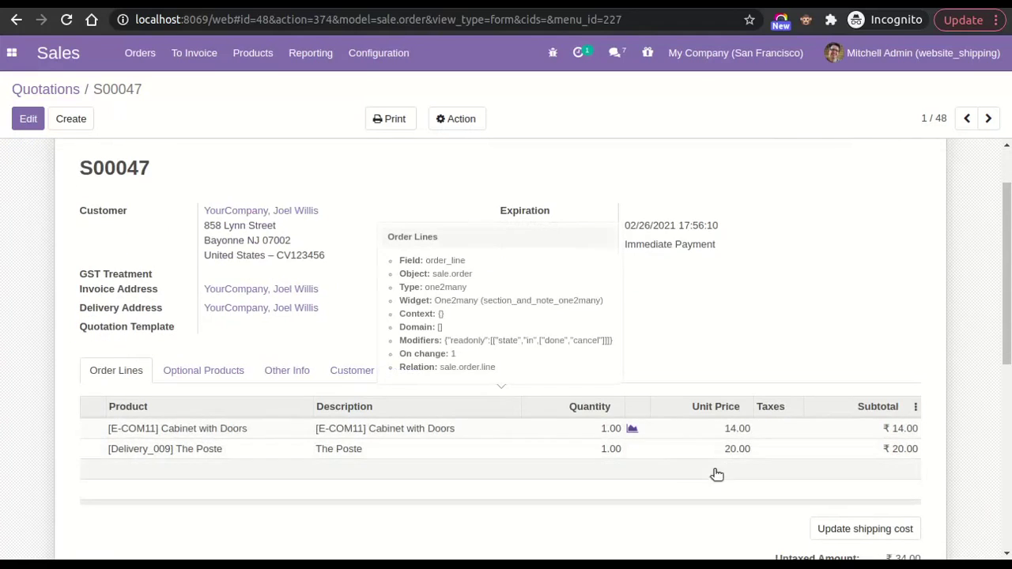
click(28, 120)
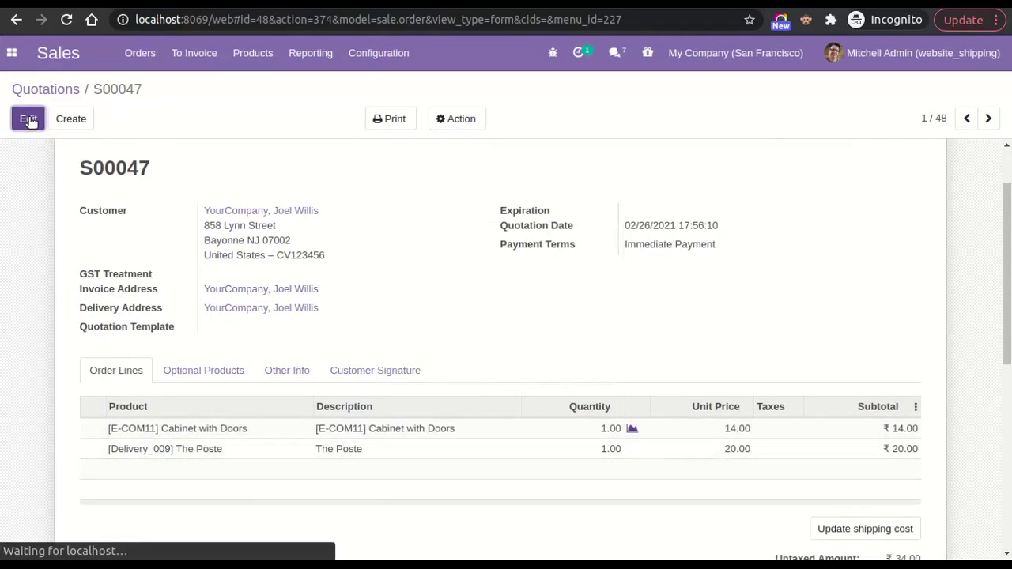
- Set The Poste delivery line to 30.00, re-entering it after the shipping-cost reset, and save
scroll(247, 329, down, 1)
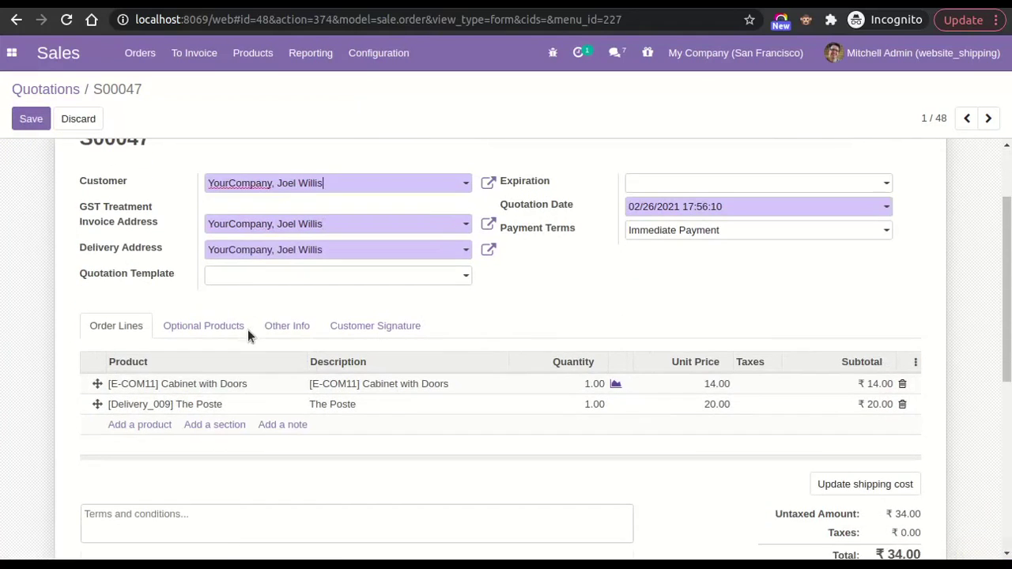
click(677, 404)
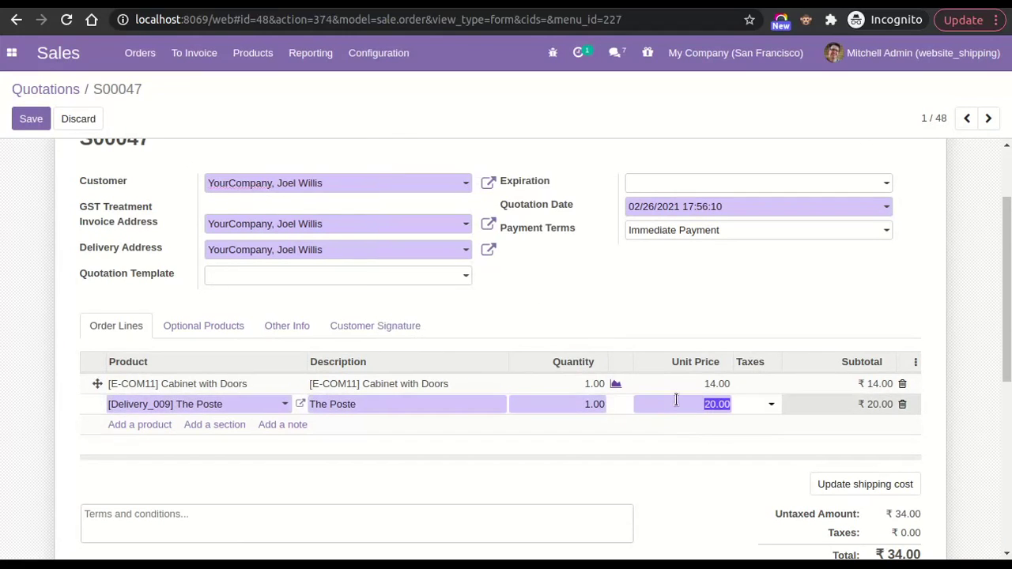
text(30)
click(693, 303)
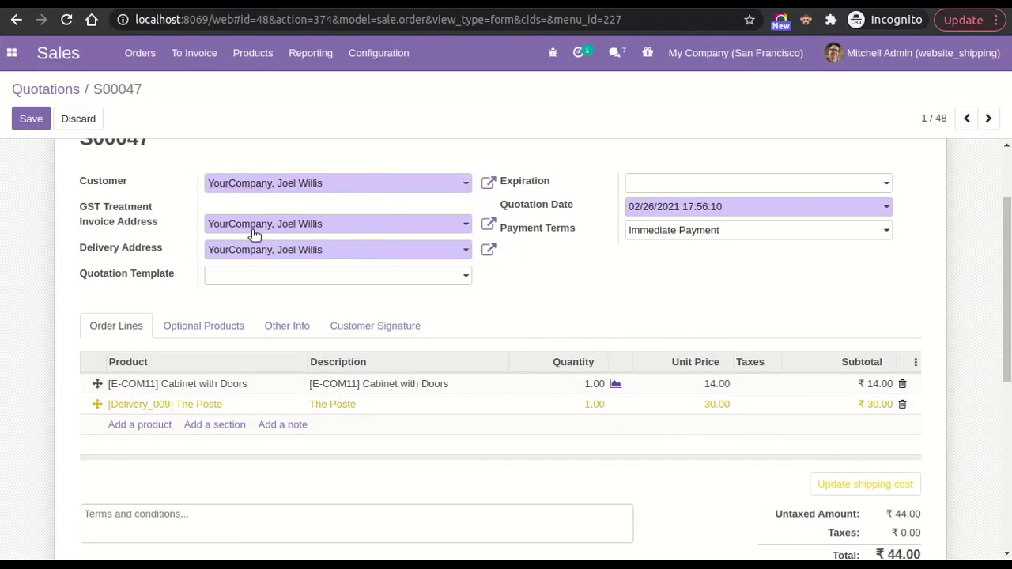
click(824, 486)
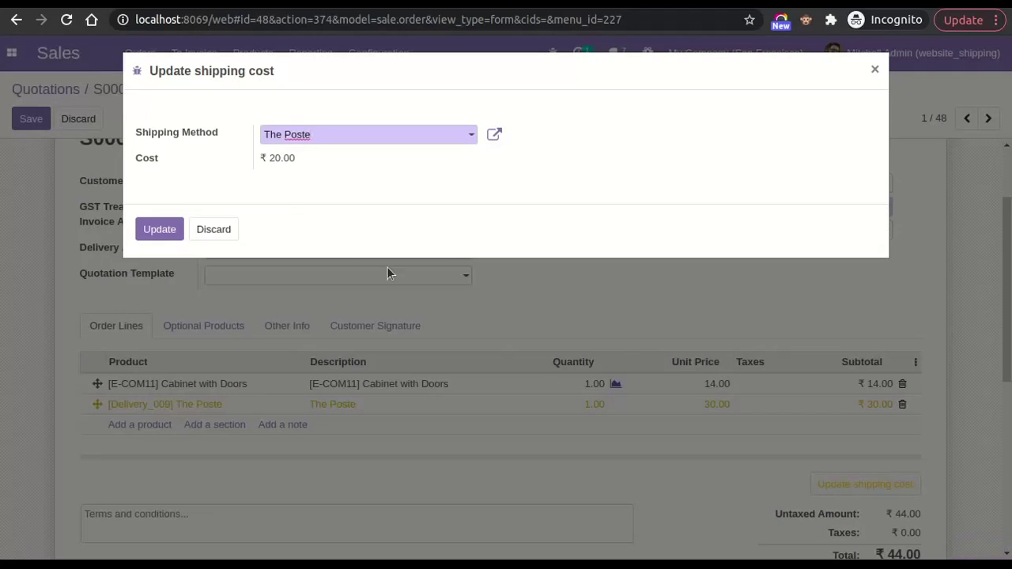
click(162, 227)
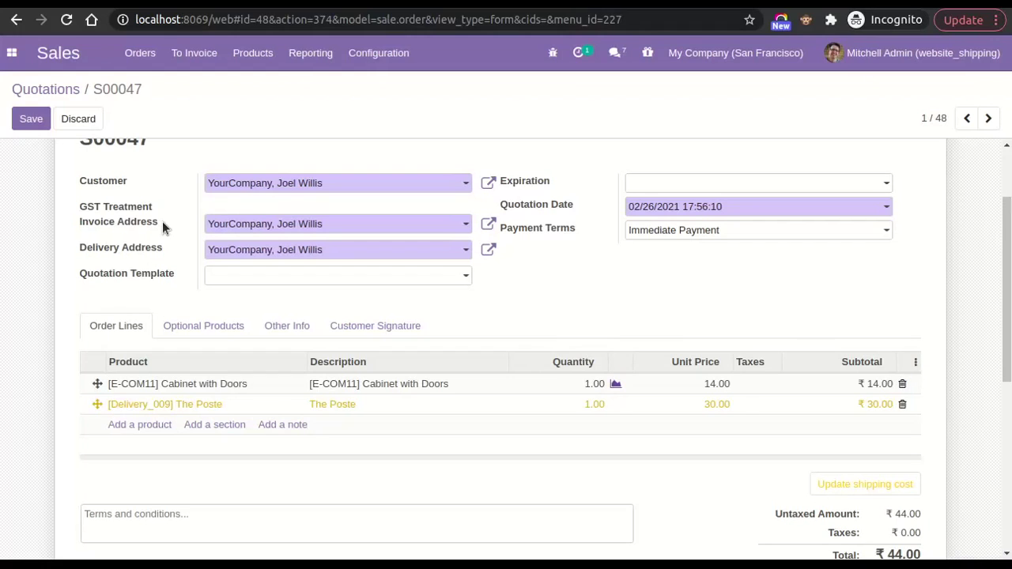
click(699, 408)
text(30)
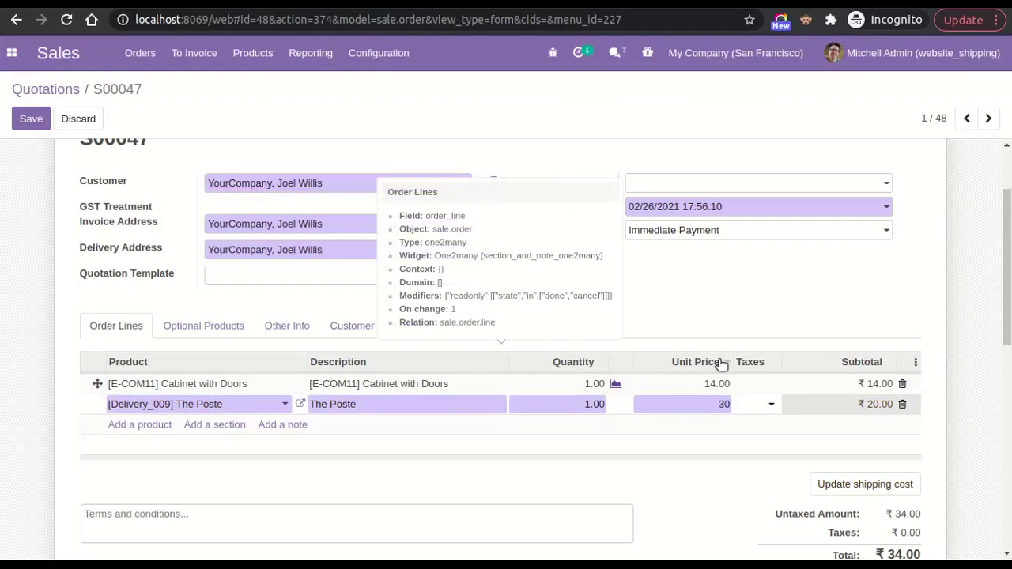
click(742, 297)
click(29, 117)
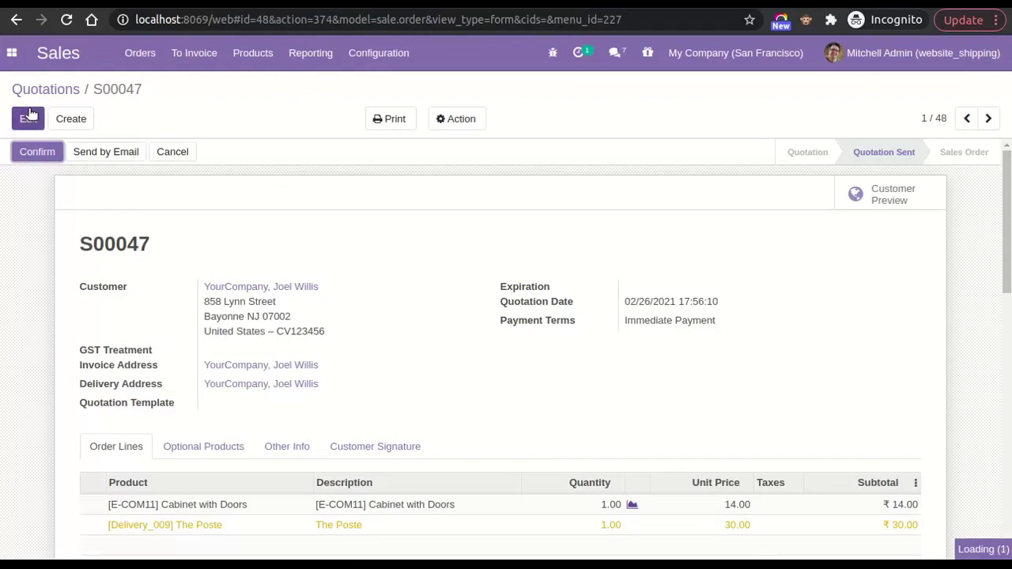
- Email quotation S00047 to the customer from the compose dialog
click(103, 152)
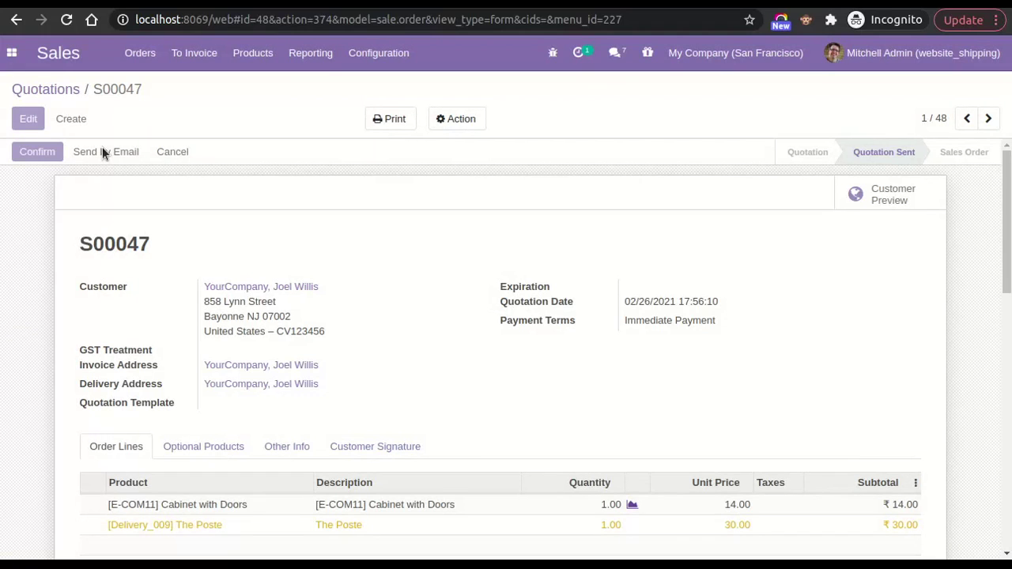
click(102, 152)
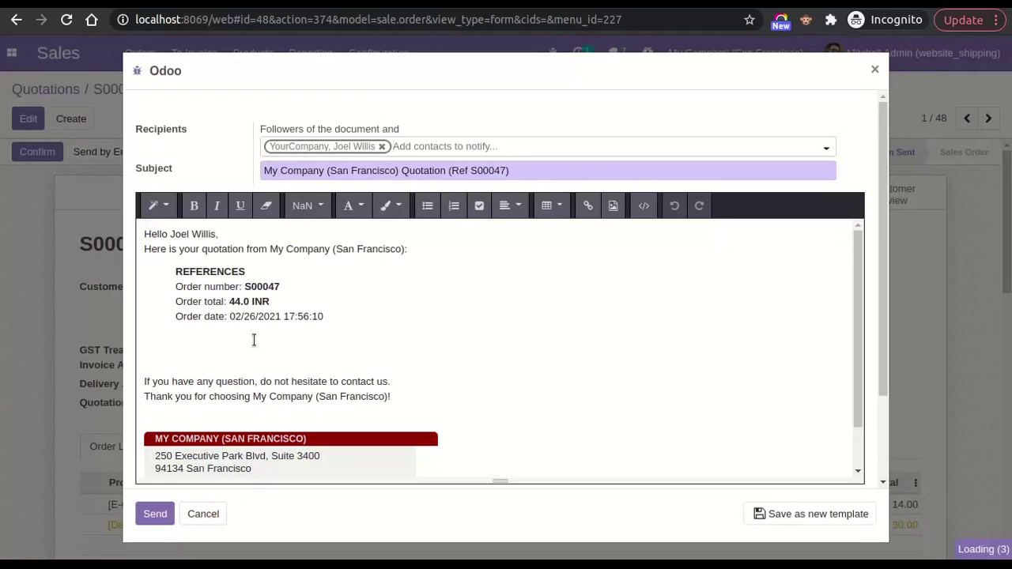
scroll(317, 360, down, 1)
click(161, 515)
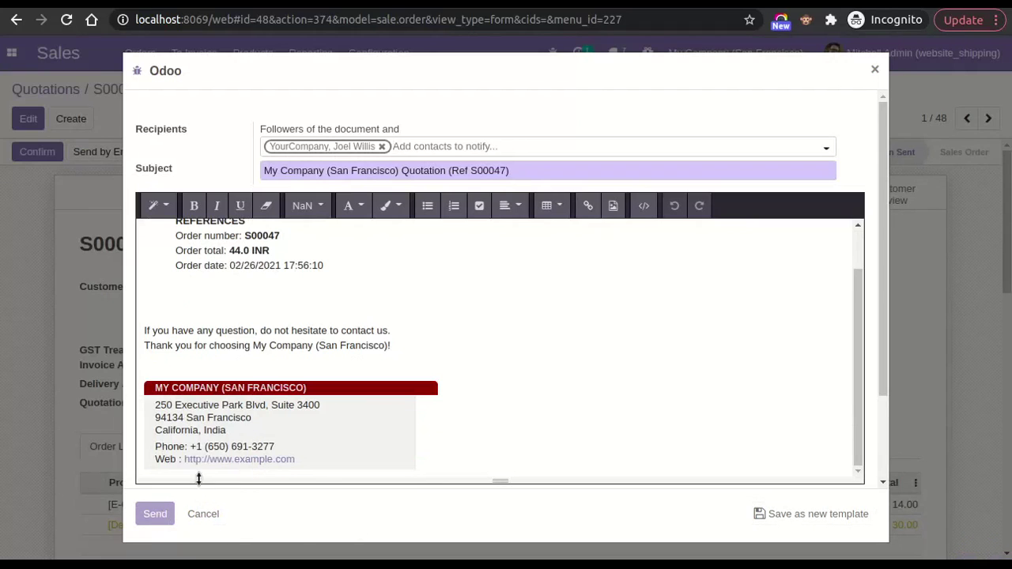
click(162, 518)
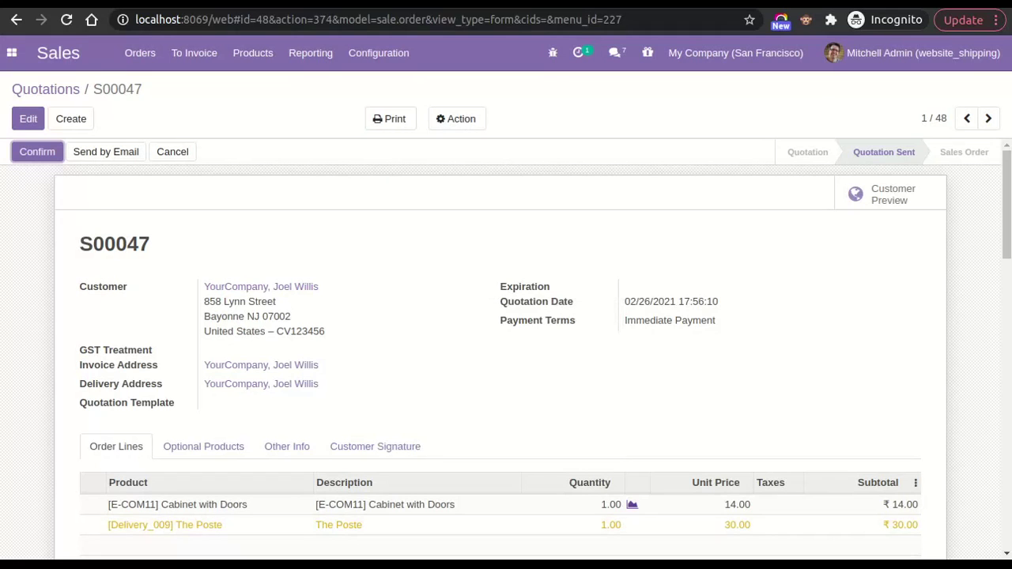
click(1, 212)
click(44, 324)
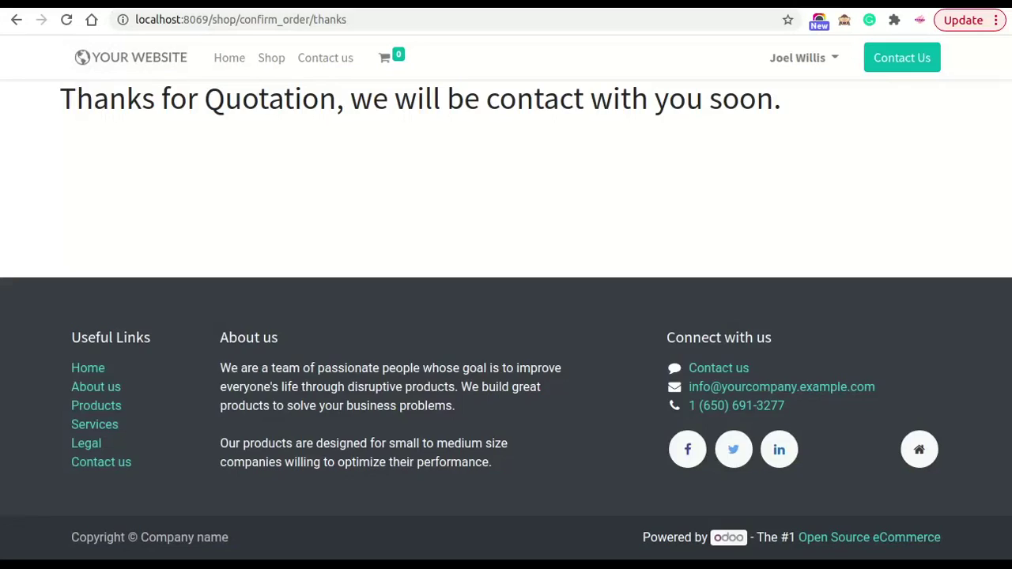
key(ctrl+Tab)
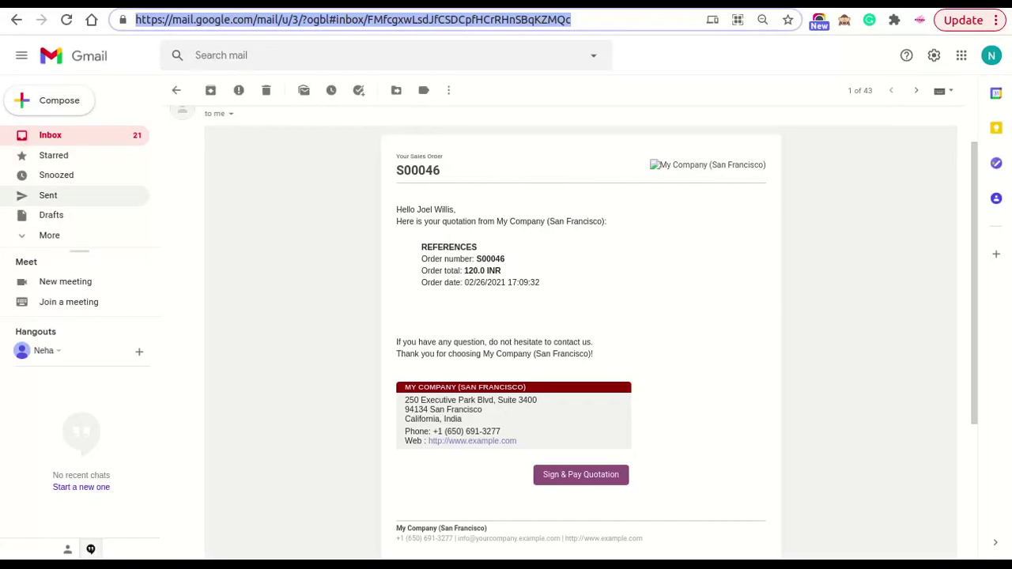
click(0, 211)
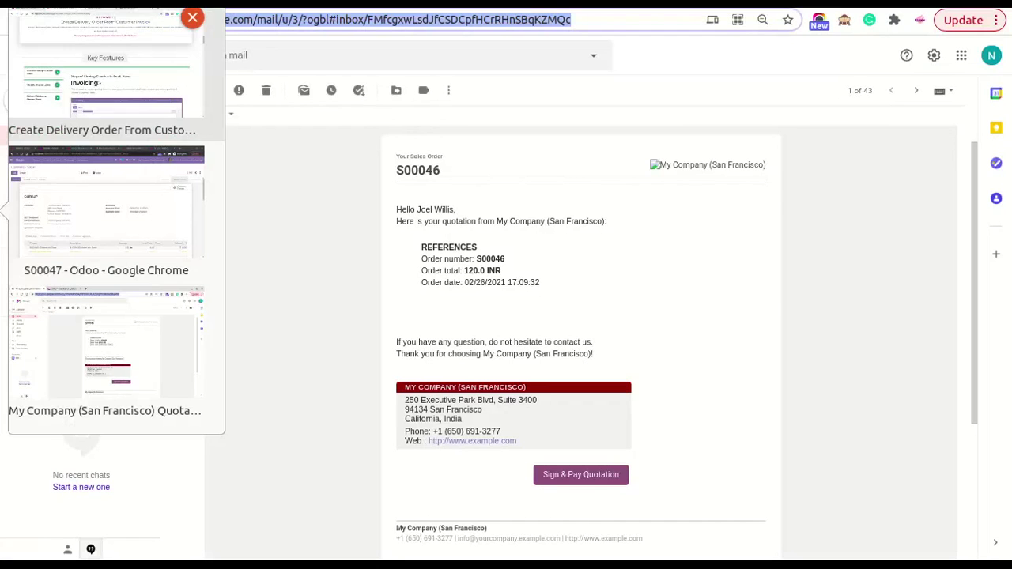
click(89, 219)
key(ctrl+Tab)
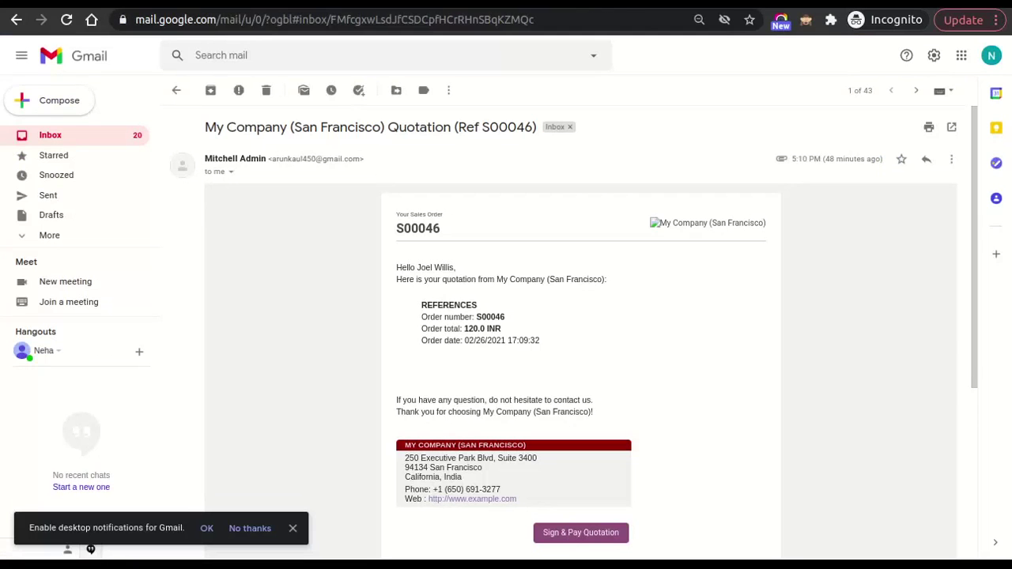
click(170, 91)
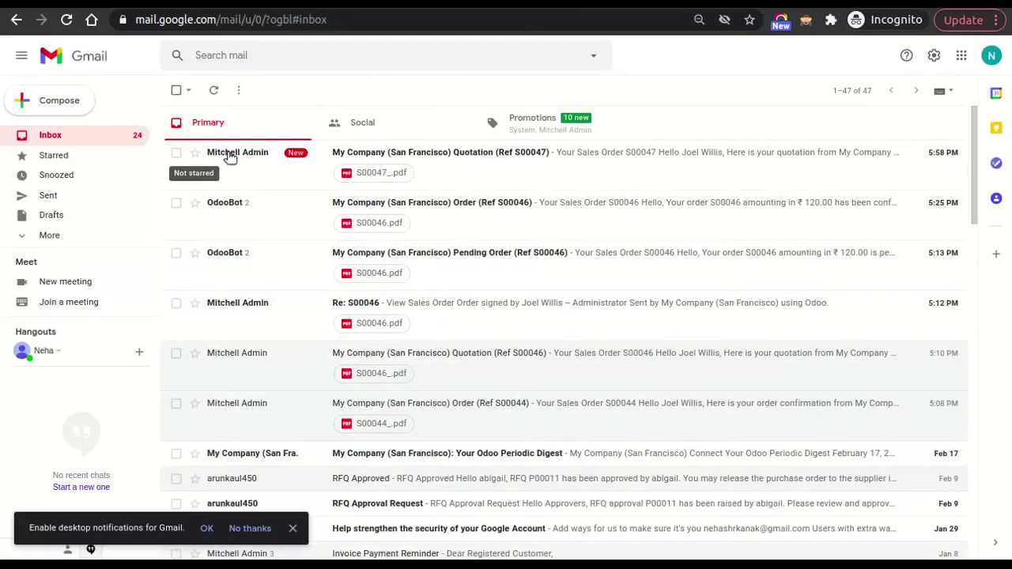
click(230, 156)
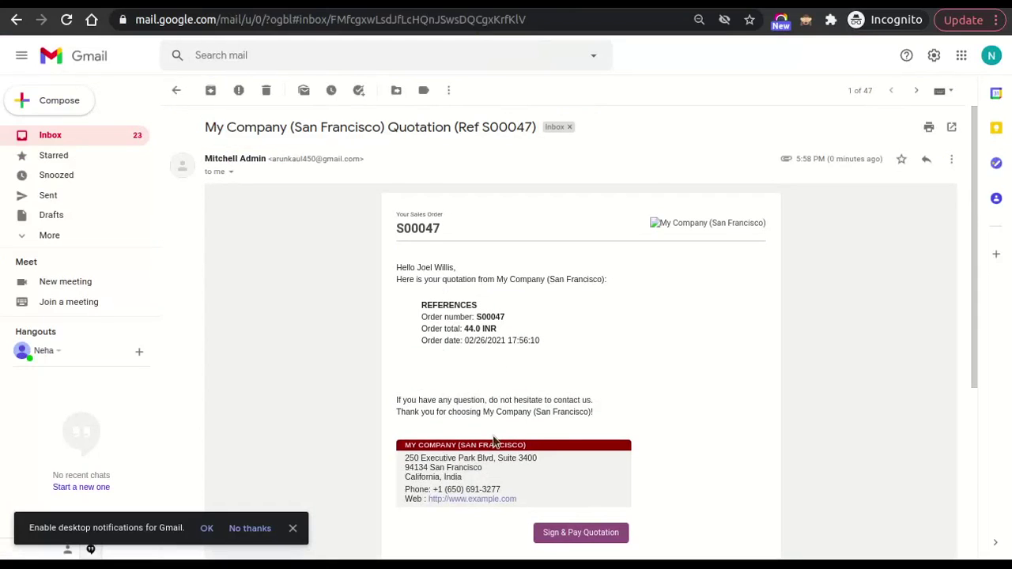
scroll(493, 435, down, 2)
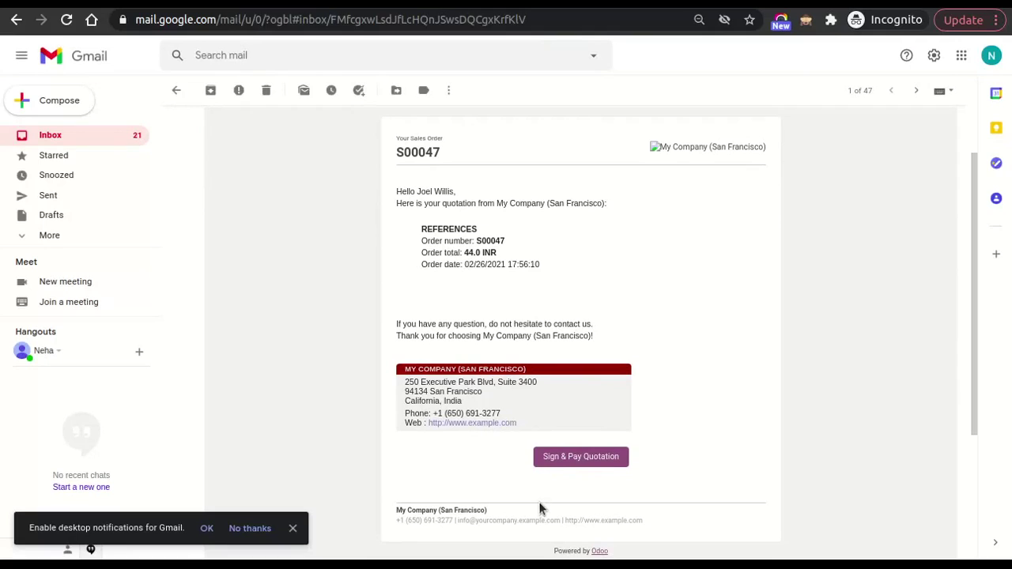
- Open quotation S00047 on the customer portal via the email's Sign & Pay link
click(561, 458)
scroll(586, 326, down, 12)
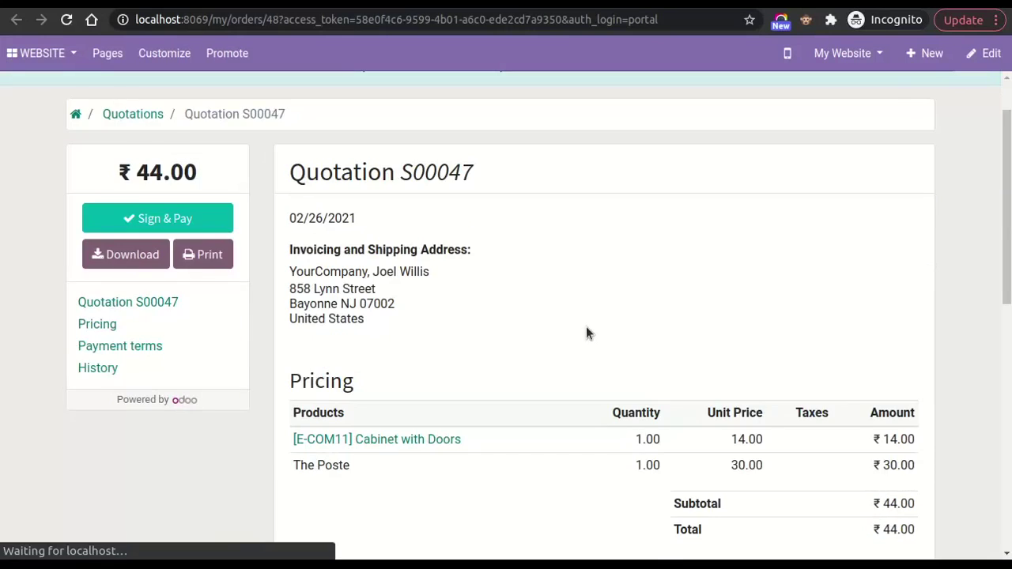
scroll(586, 327, up, 2)
scroll(586, 332, up, 4)
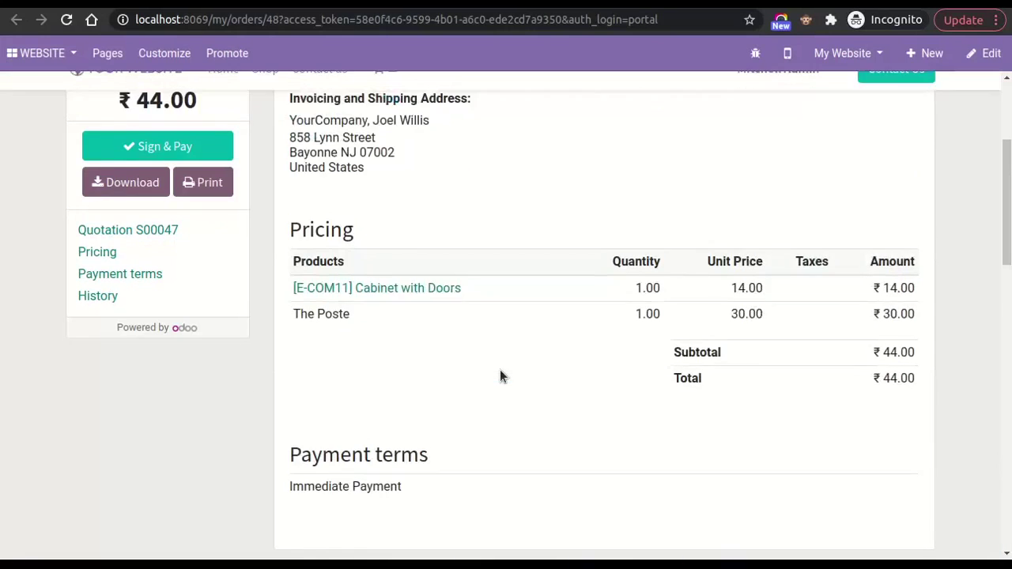
scroll(500, 376, down, 1)
scroll(500, 376, down, 1)
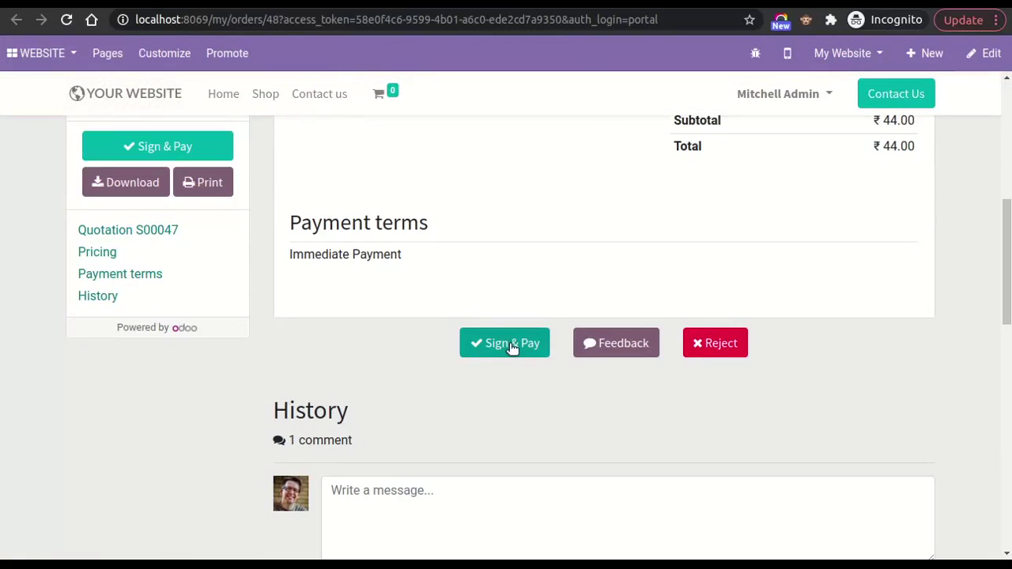
- Sign S00047 with an automatic signature and Accept & Sign, reaching the ₹44.00 payment step
click(510, 345)
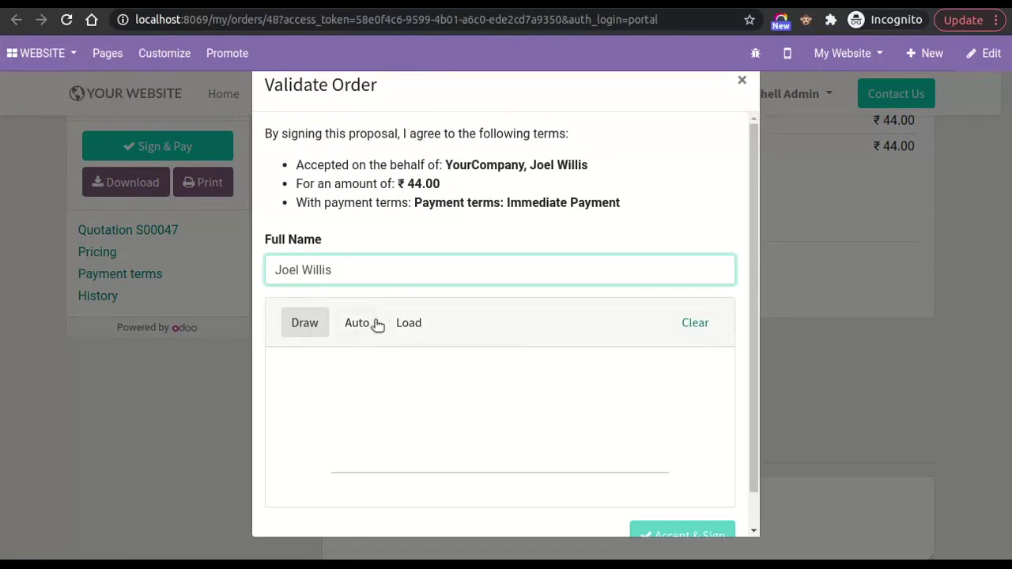
click(366, 325)
click(667, 532)
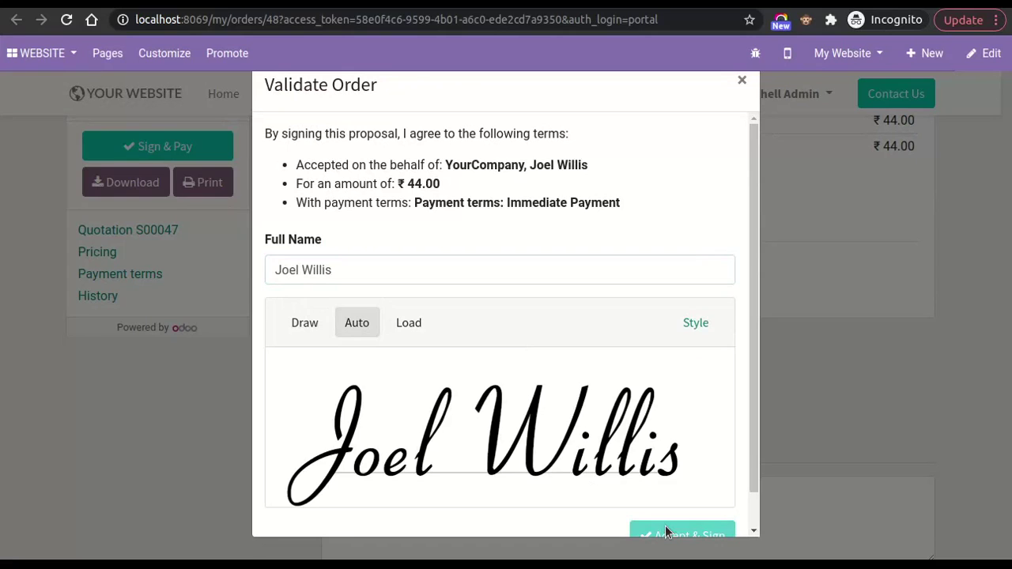
scroll(665, 522, down, 1)
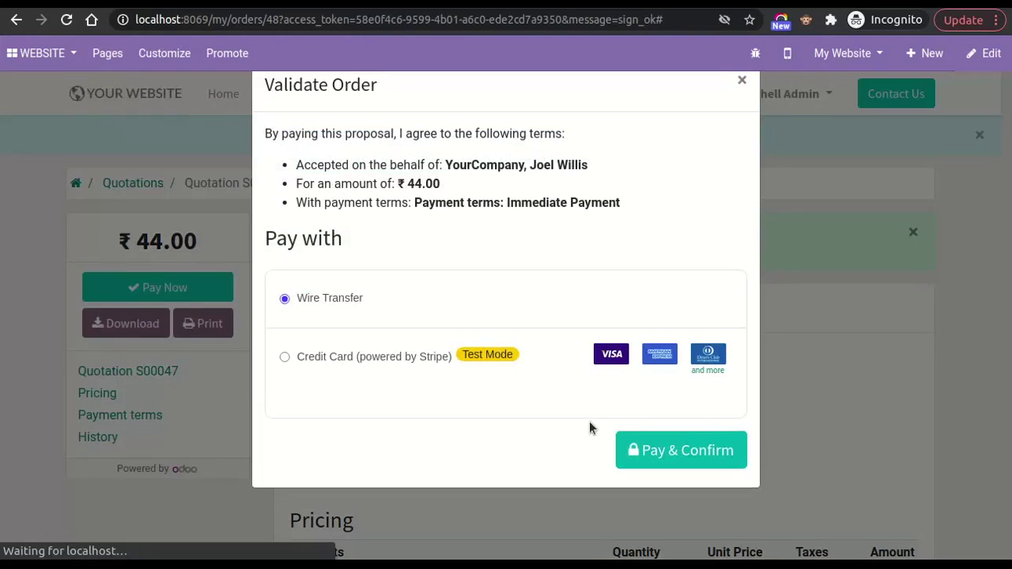
- Pay for S00047 online with Credit Card (powered by Stripe) and confirm the order
click(495, 370)
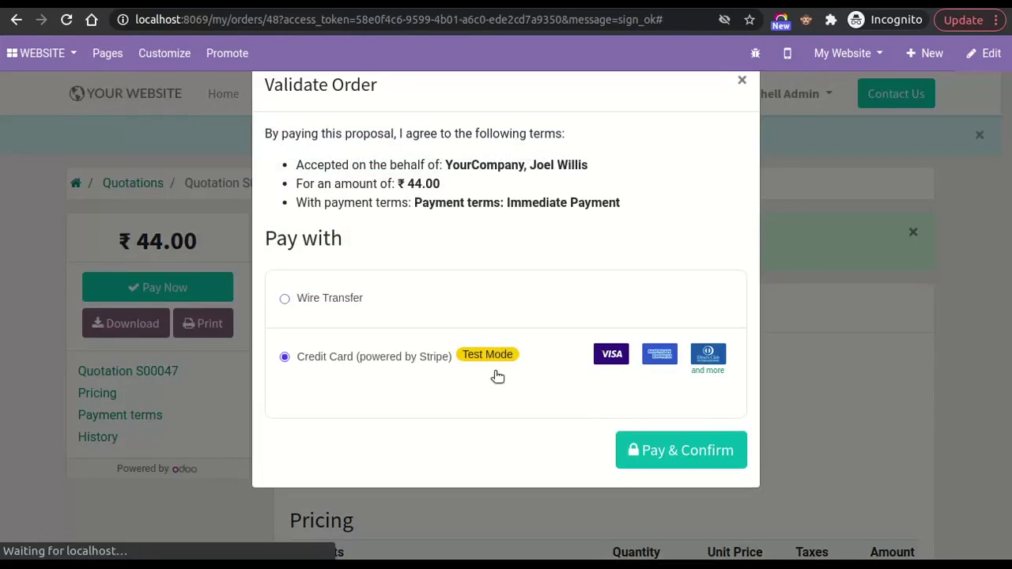
click(657, 455)
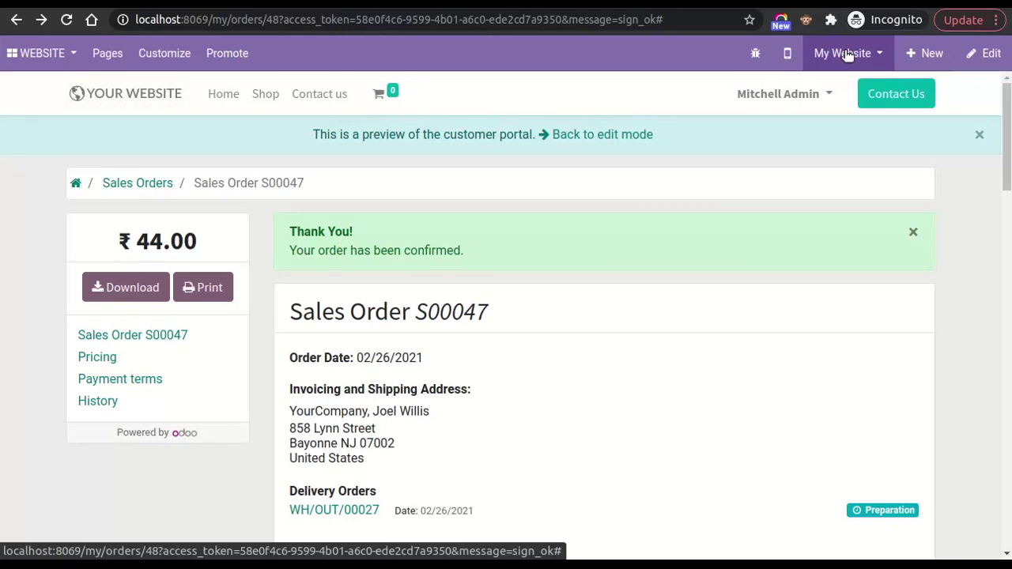
scroll(644, 222, down, 3)
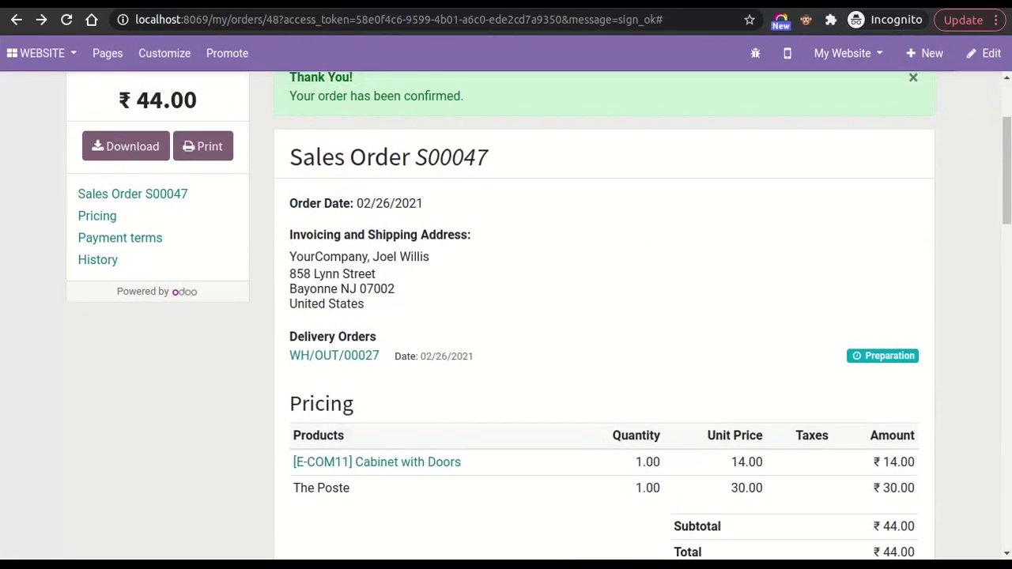
- Review the backend S00047 sales order, now confirmed with one delivery created
click(281, 3)
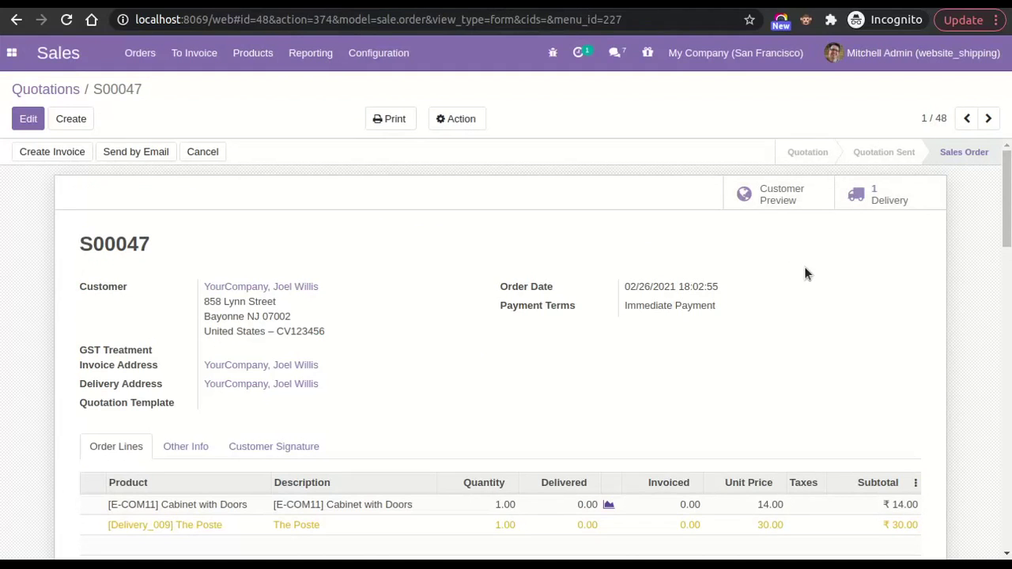
scroll(805, 268, down, 3)
scroll(805, 272, up, 3)
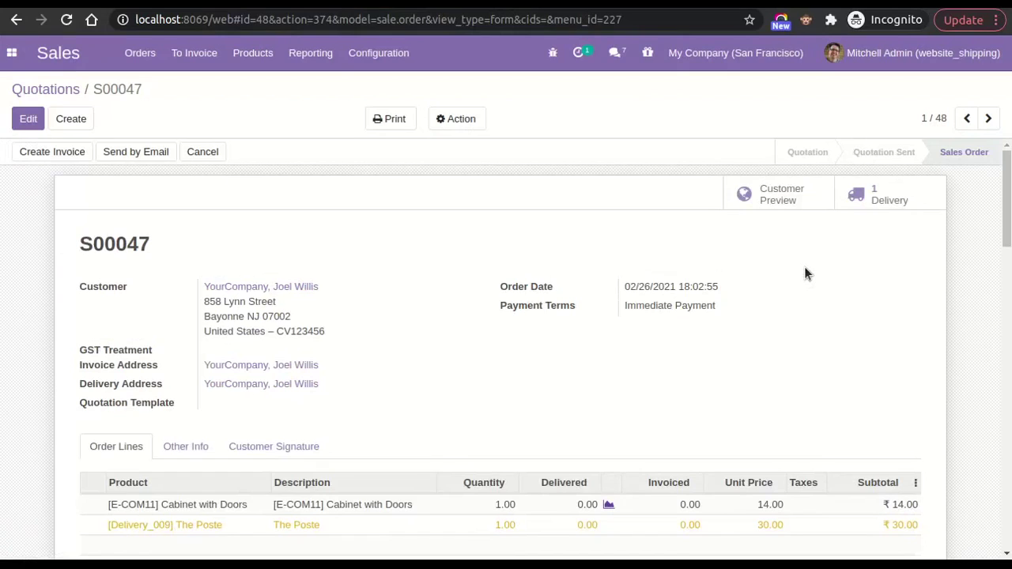